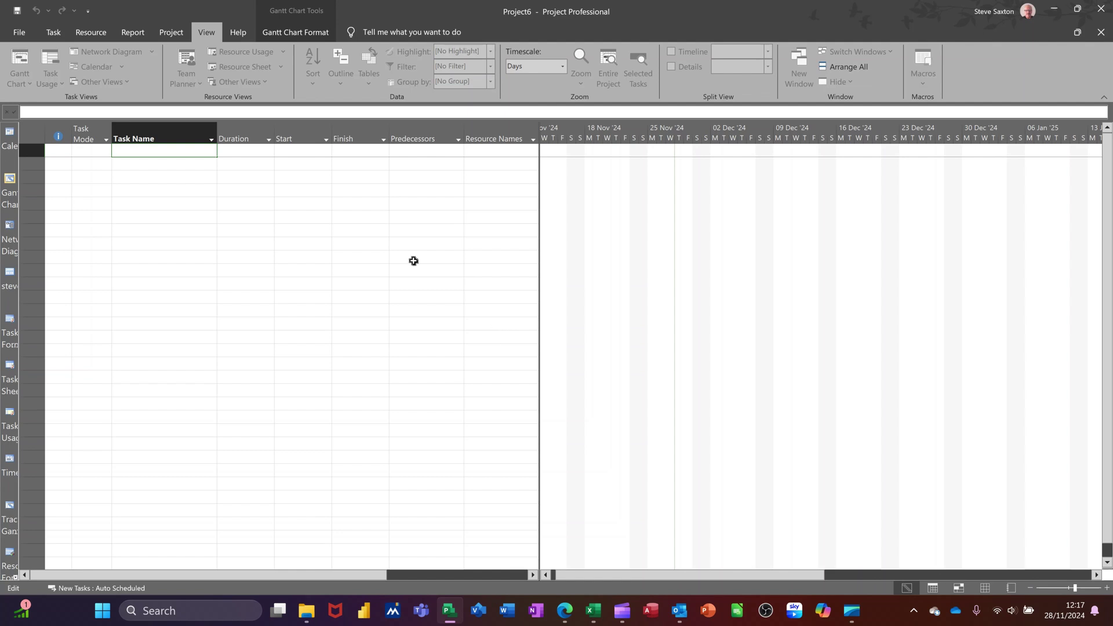
# Enter three tasks: Microsoft A, Task 1 and Task 2.
pyautogui.write('Microsoft A')
pyautogui.press('Return')
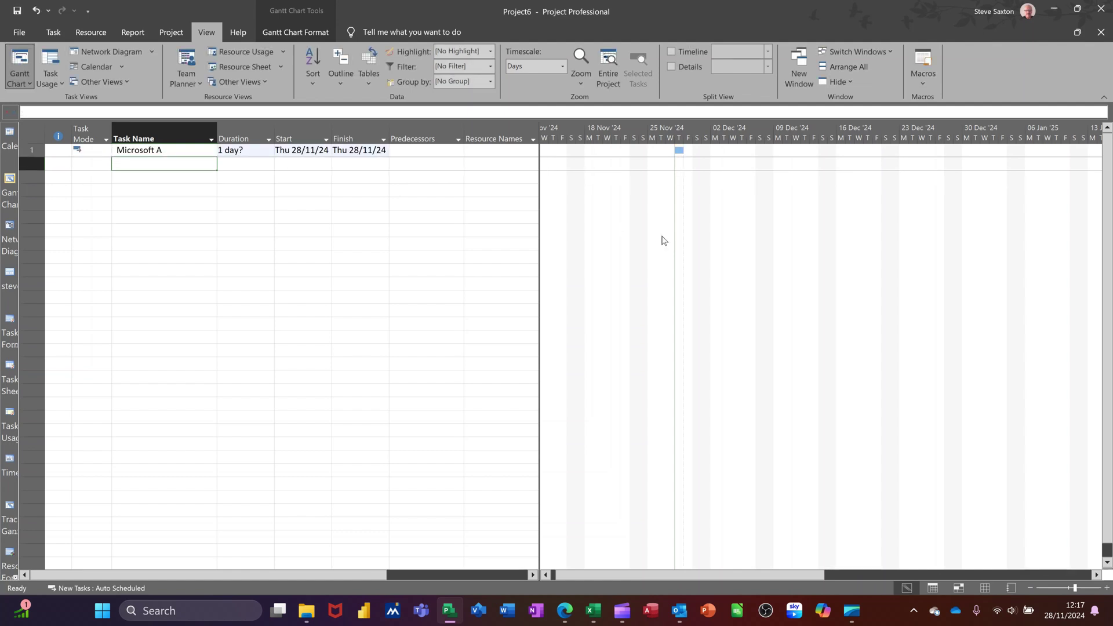
pyautogui.write('Task 1')
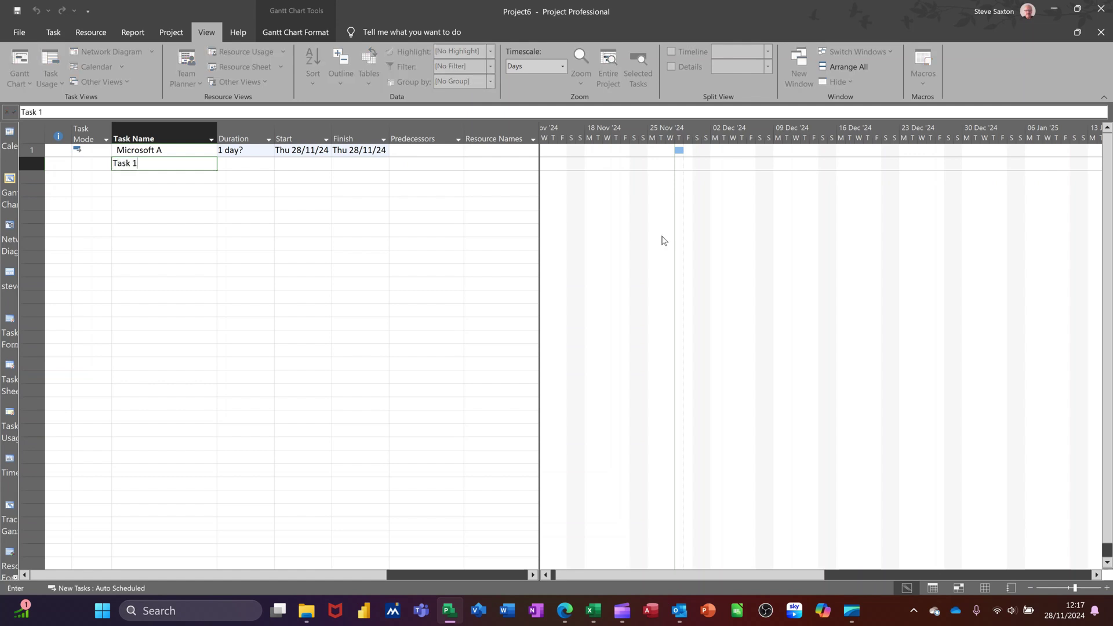
pyautogui.press('Return')
pyautogui.write('Task 2')
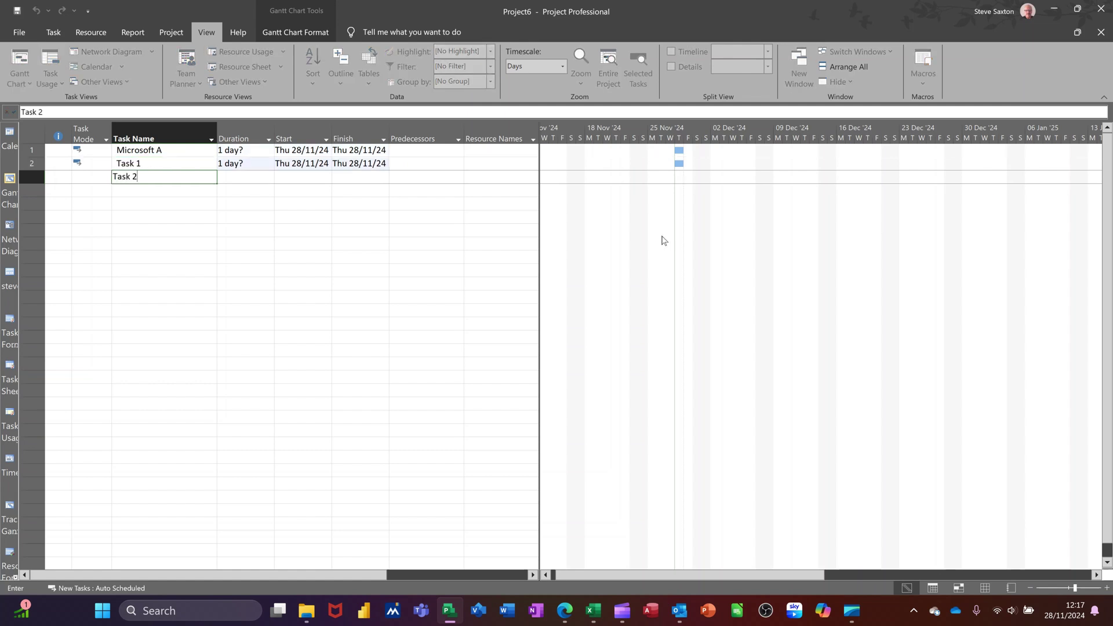
pyautogui.press('Return')
# Indent Task 1 and Task 2 as subtasks of Microsoft A.
pyautogui.click(191, 166)
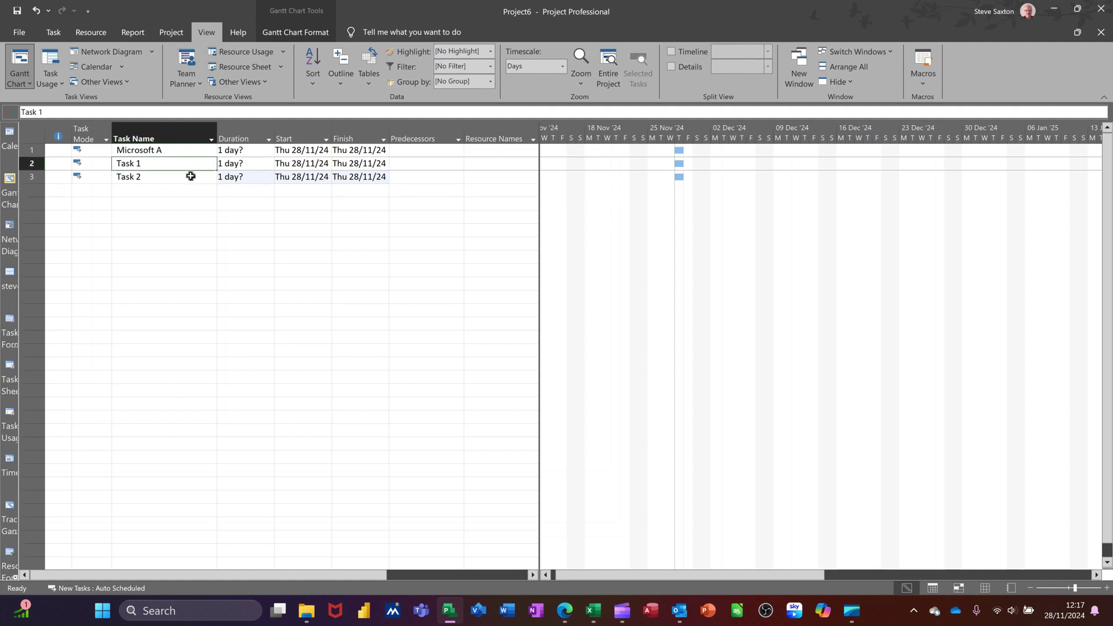
pyautogui.keyDown('shift'); pyautogui.click(191, 177); pyautogui.keyUp('shift')
pyautogui.click(53, 32)
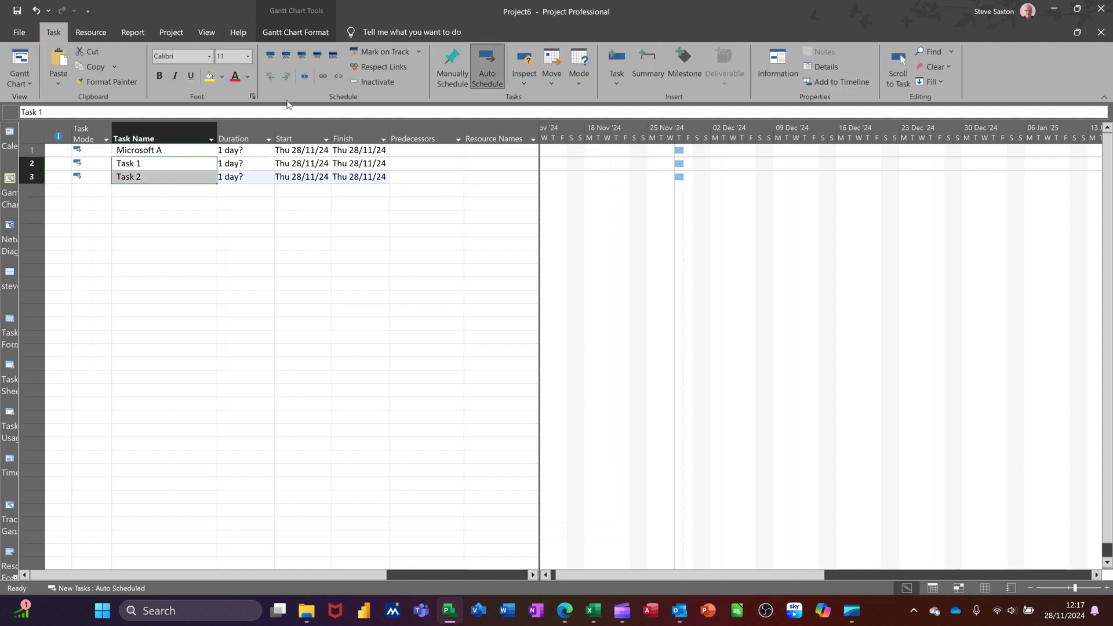
# Give Task 1 a 2-day and Task 2 a 3-day duration, then link them.
pyautogui.click(287, 75)
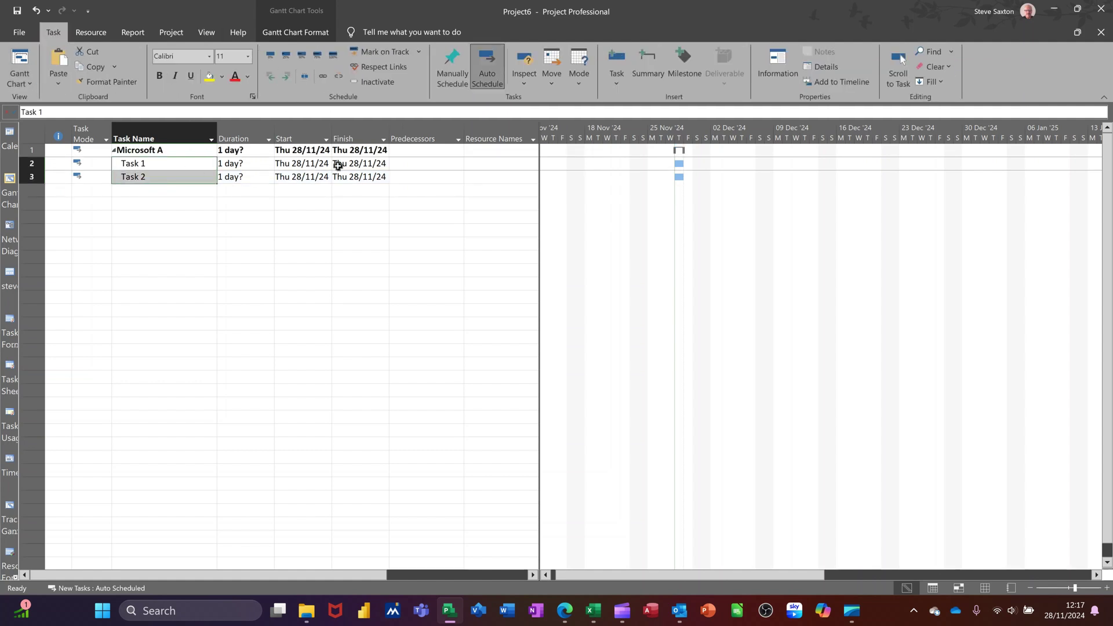
pyautogui.click(232, 164)
pyautogui.click(268, 160)
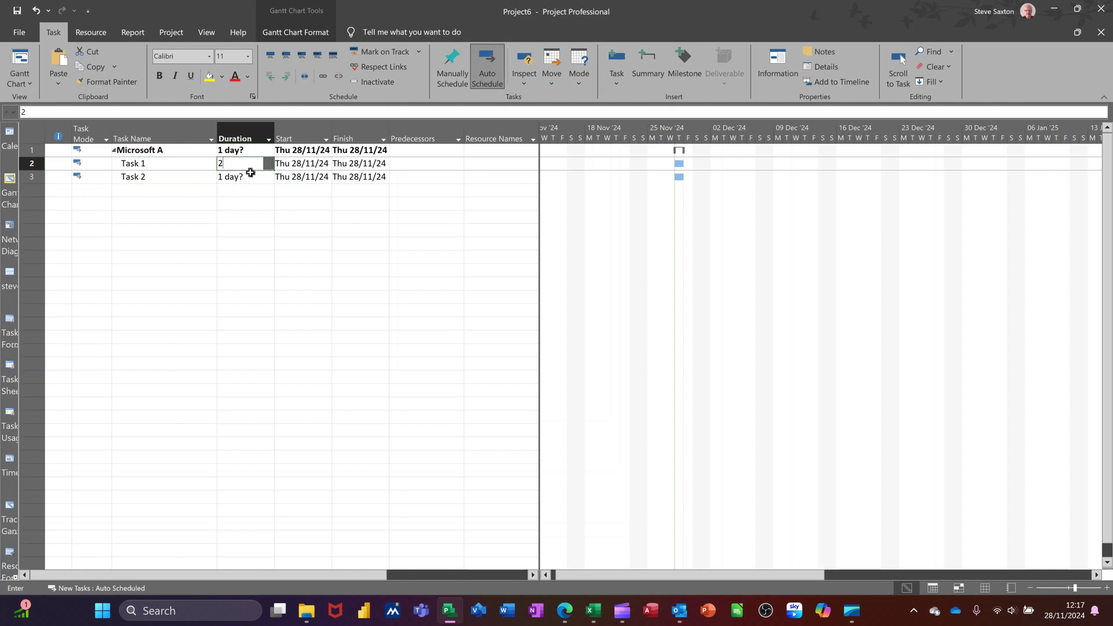
pyautogui.click(249, 177)
pyautogui.write('3')
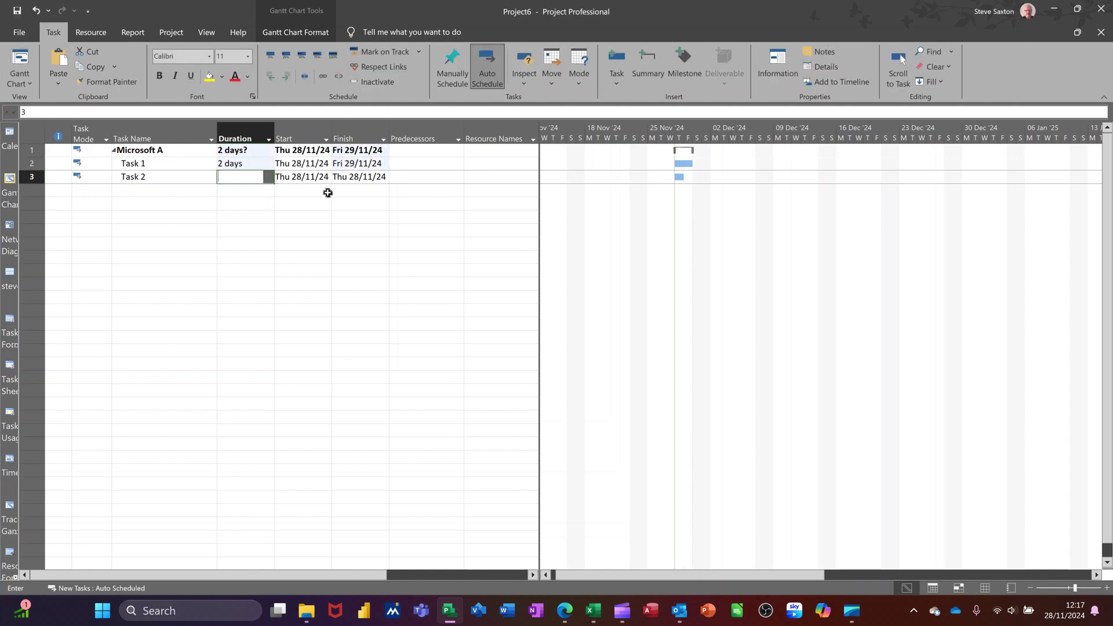
pyautogui.moveTo(180, 164); pyautogui.dragTo(183, 176)
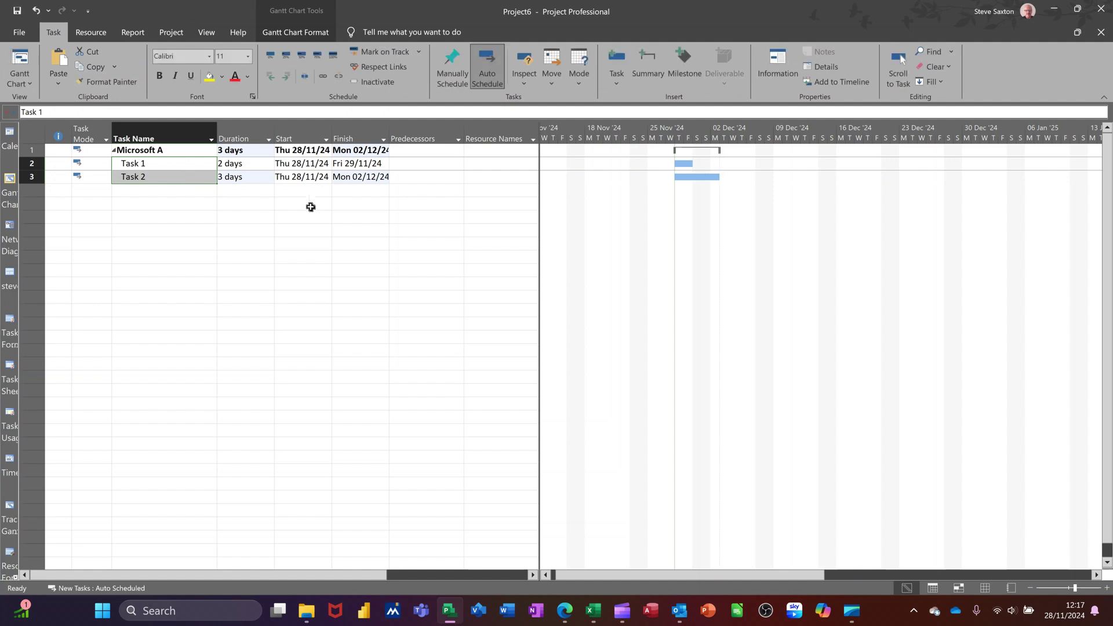
pyautogui.click(323, 77)
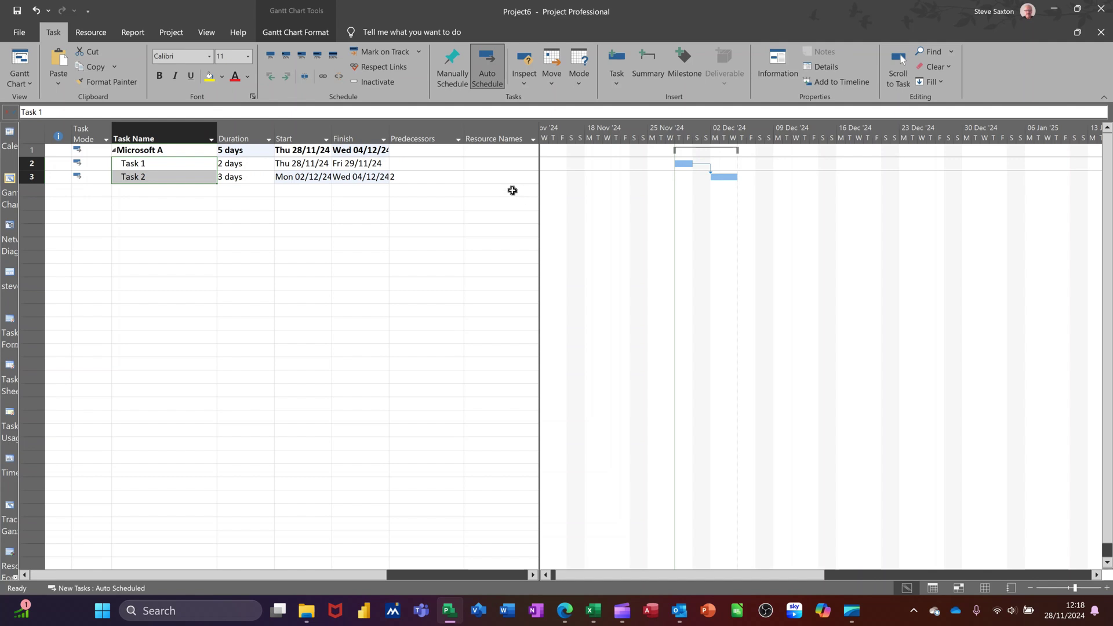
# Rename the custom task field Text2 to 'Responsible' in the Custom Fields dialog.
pyautogui.rightClick(417, 138)
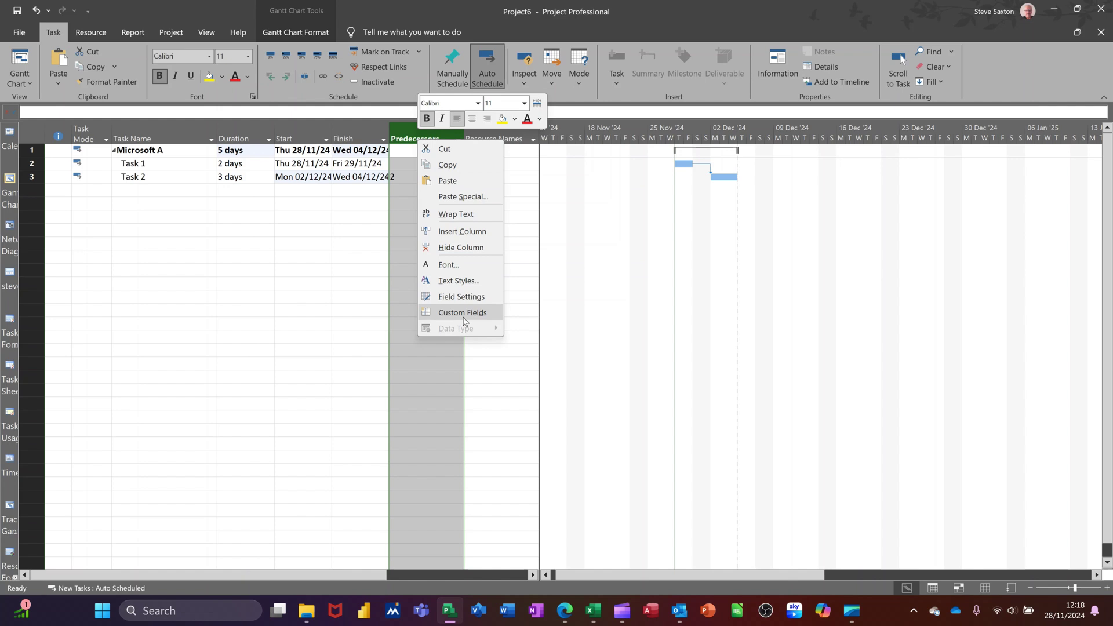
pyautogui.click(439, 316)
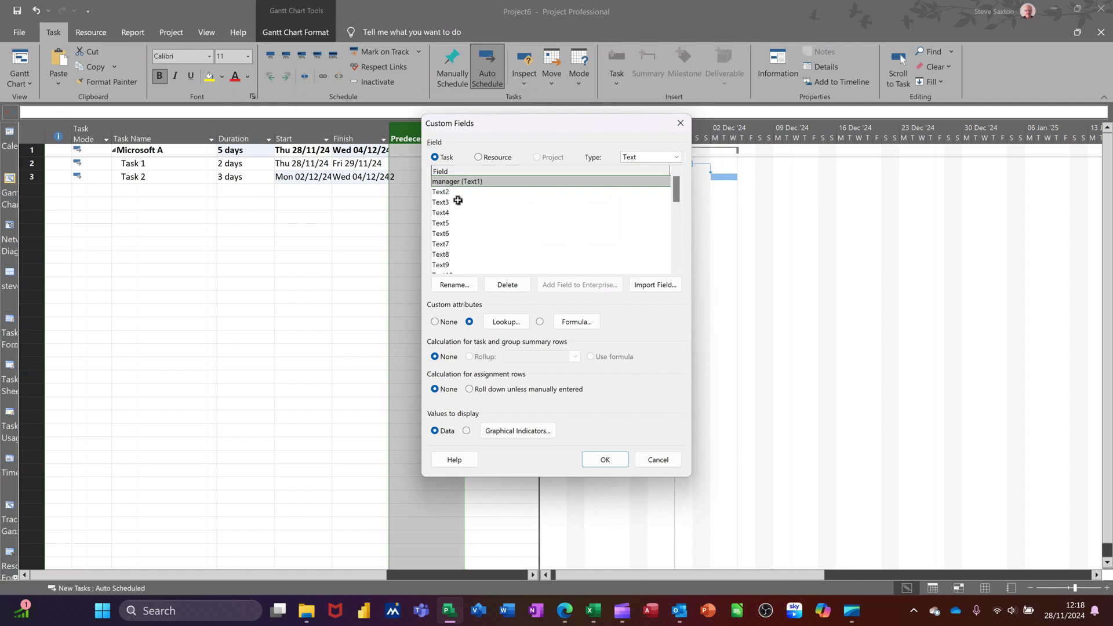
pyautogui.click(450, 193)
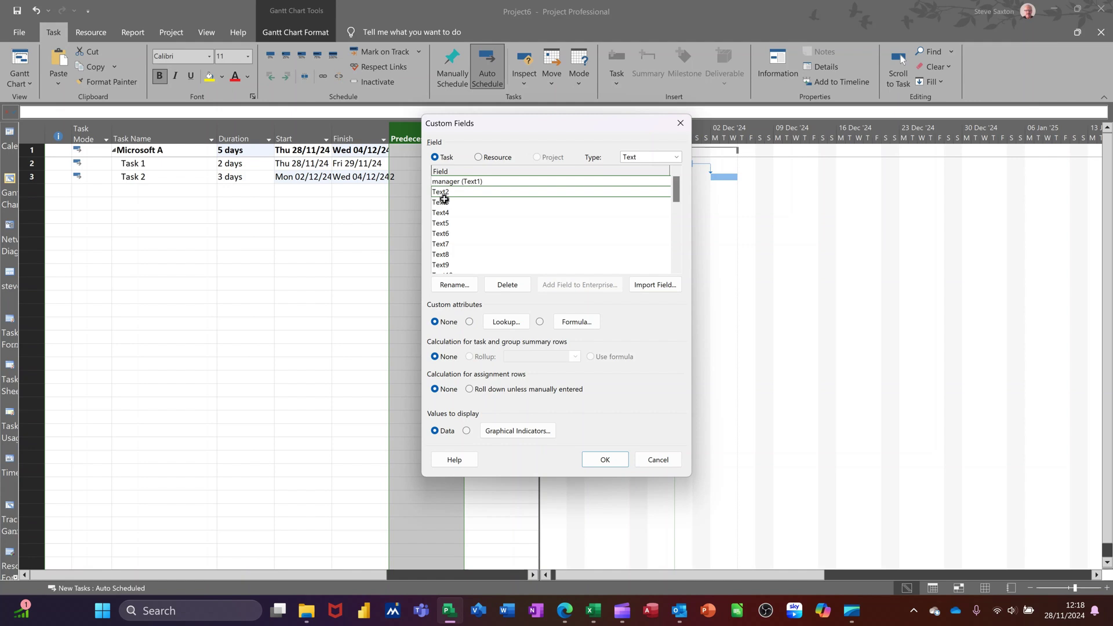
pyautogui.click(454, 284)
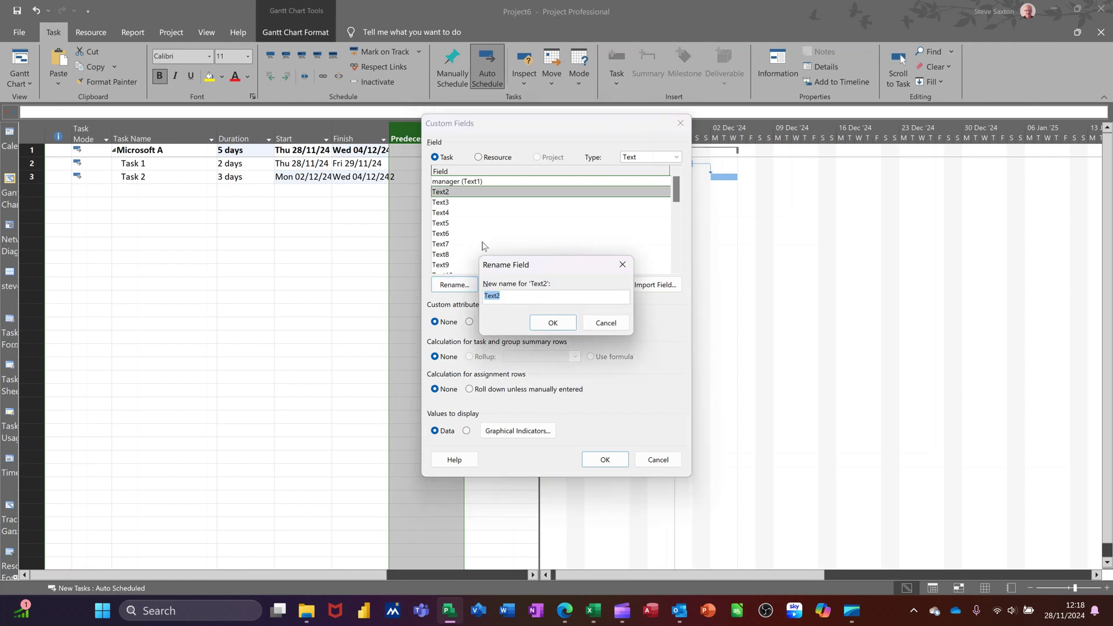
pyautogui.write('Responsible')
pyautogui.click(549, 322)
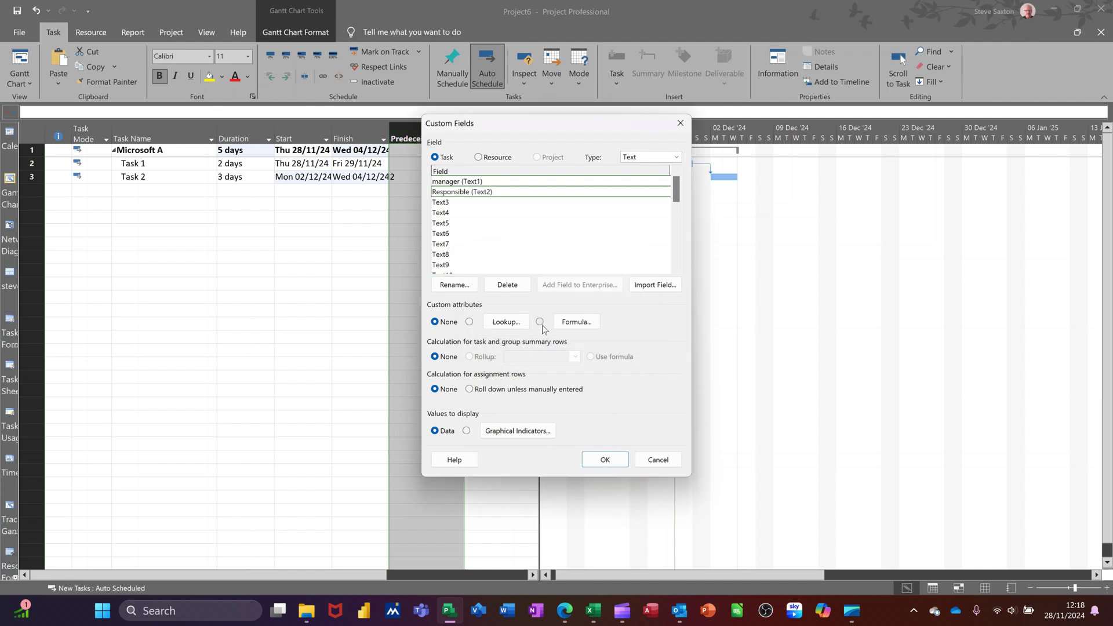
# Fill the Responsible lookup table with Mr Green, Mrs White and Mr Black.
pyautogui.click(504, 321)
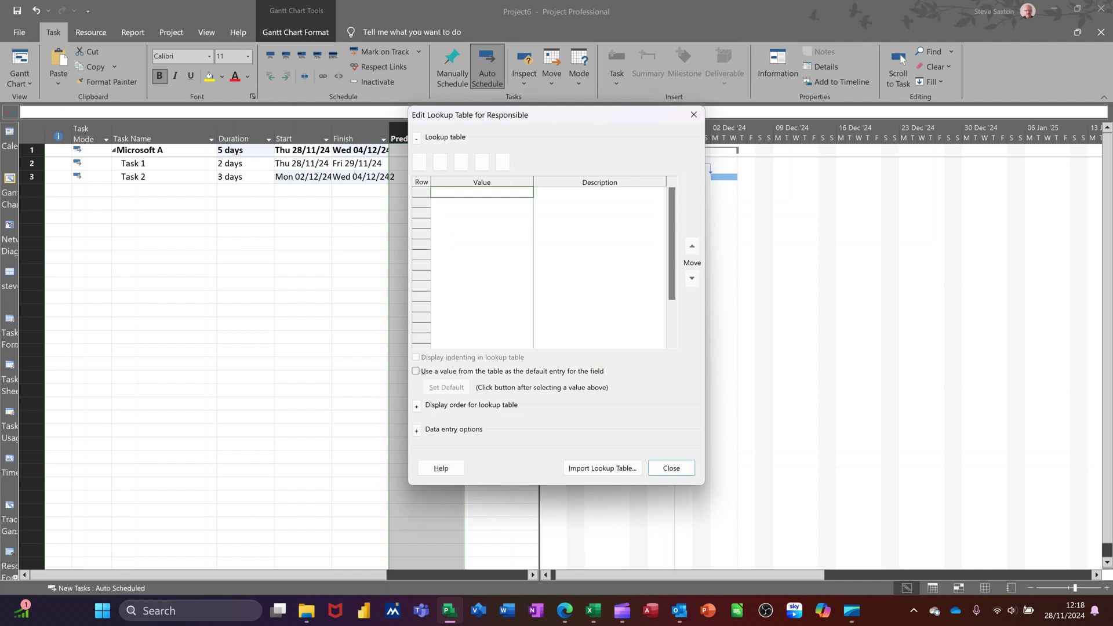
pyautogui.write('Mr G')
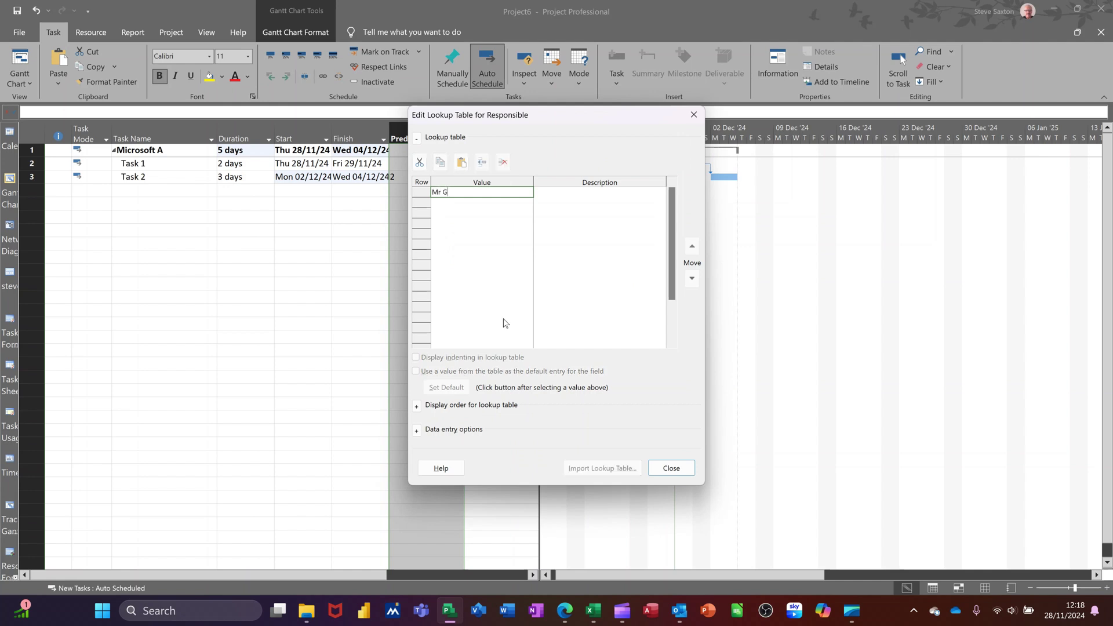
pyautogui.write('reen')
pyautogui.press('Return')
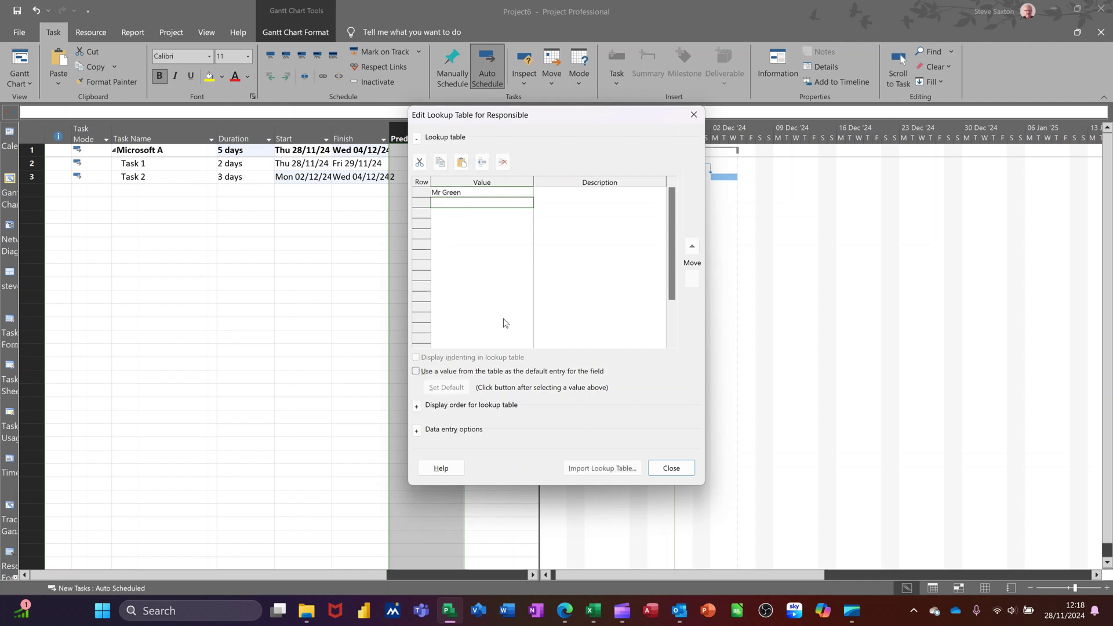
pyautogui.write('M')
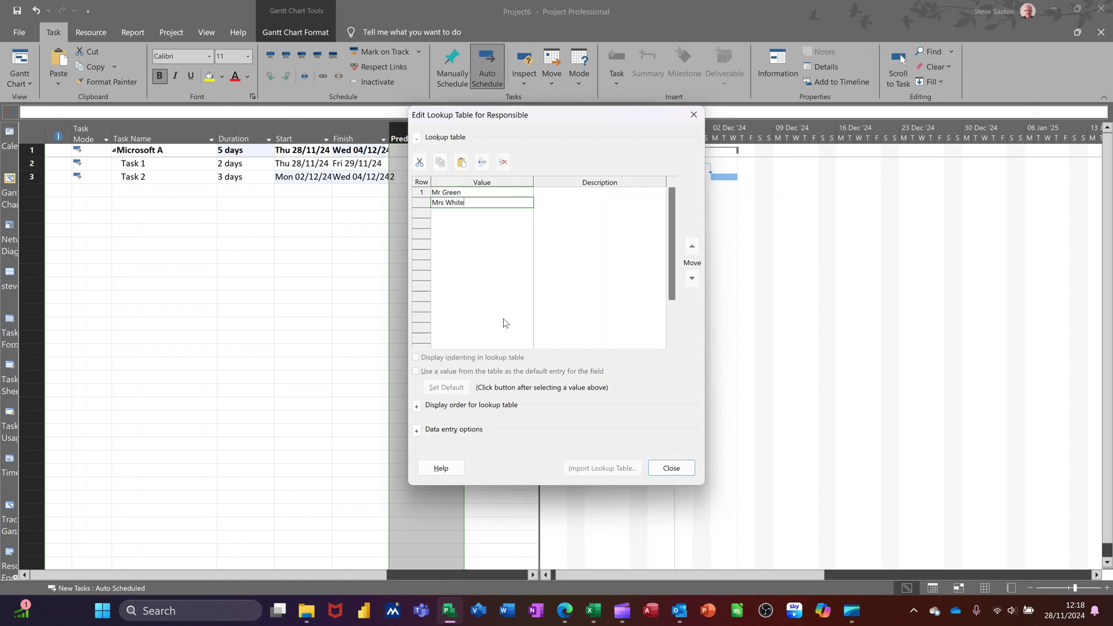
pyautogui.write('rs White')
pyautogui.press('Return')
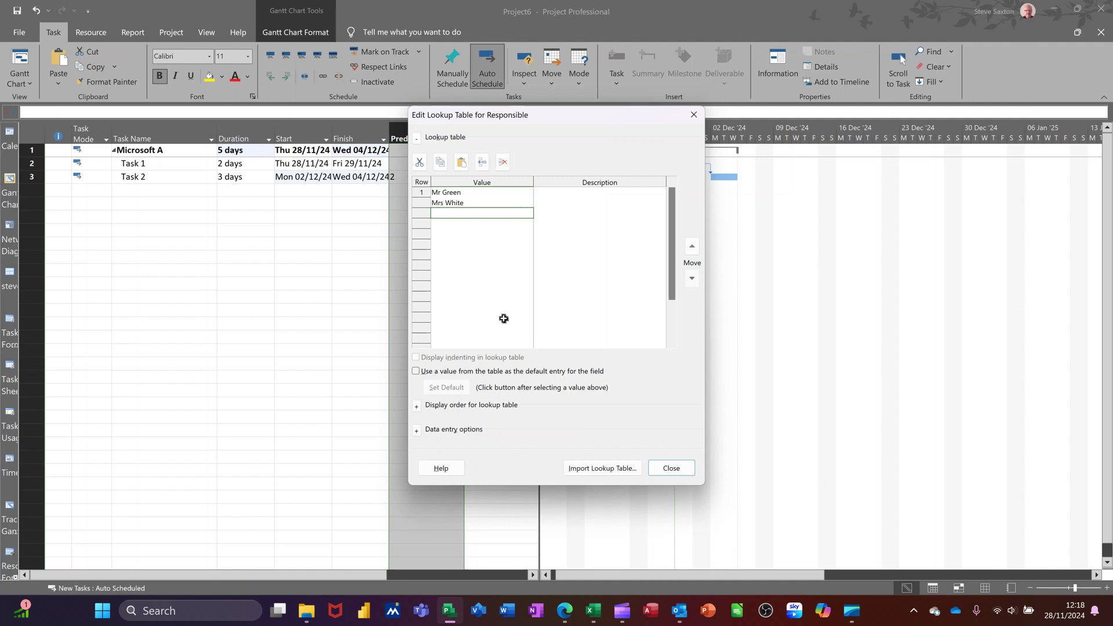
pyautogui.write('Mr Black')
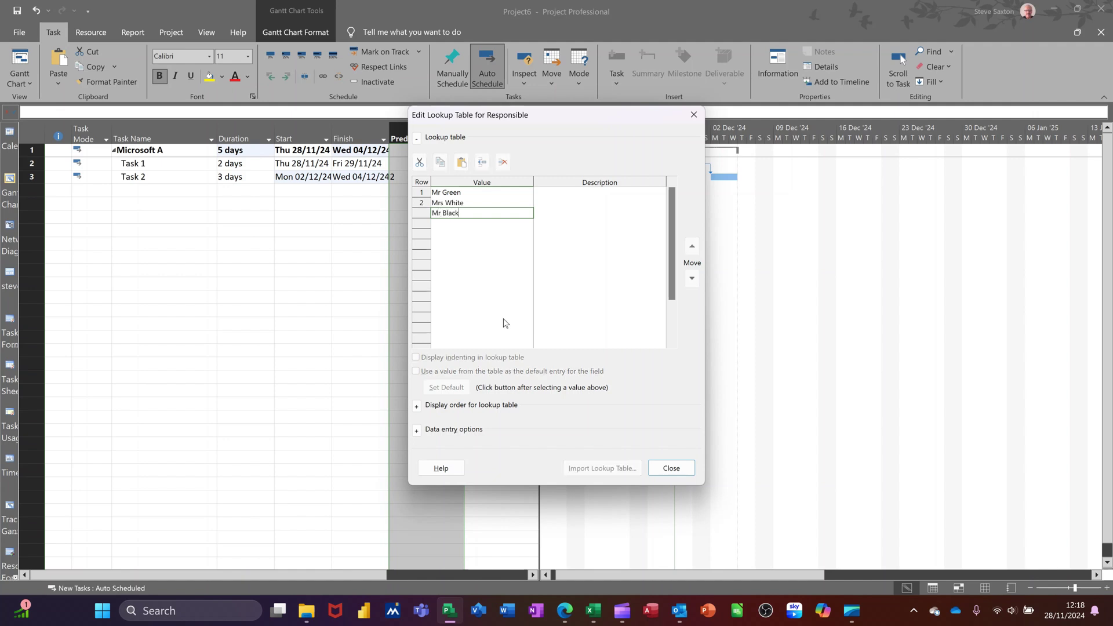
pyautogui.click(467, 232)
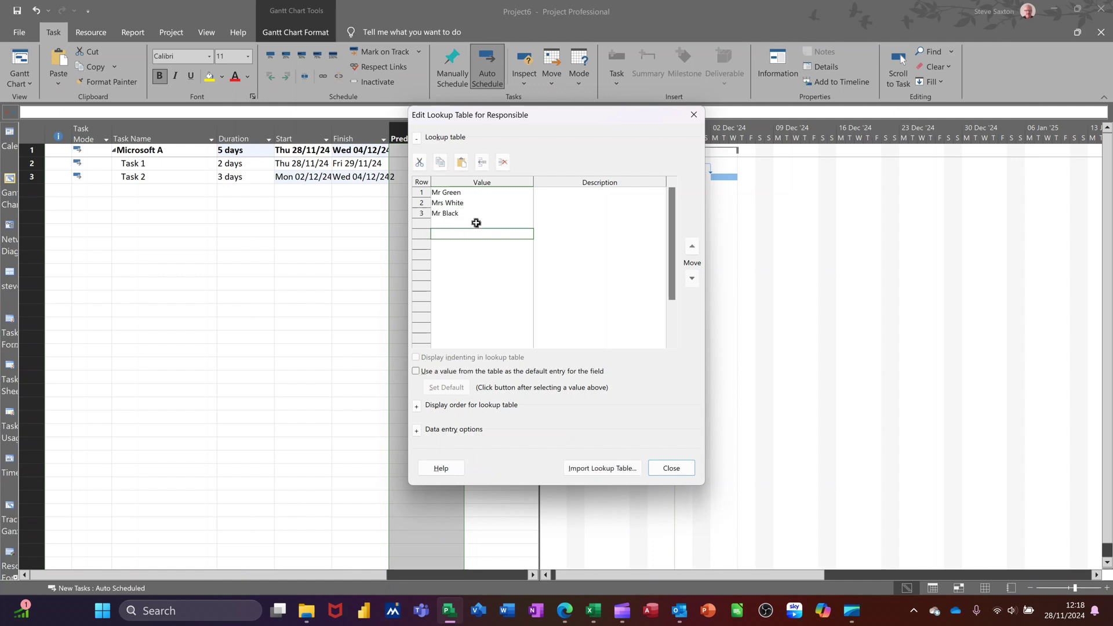
pyautogui.click(668, 467)
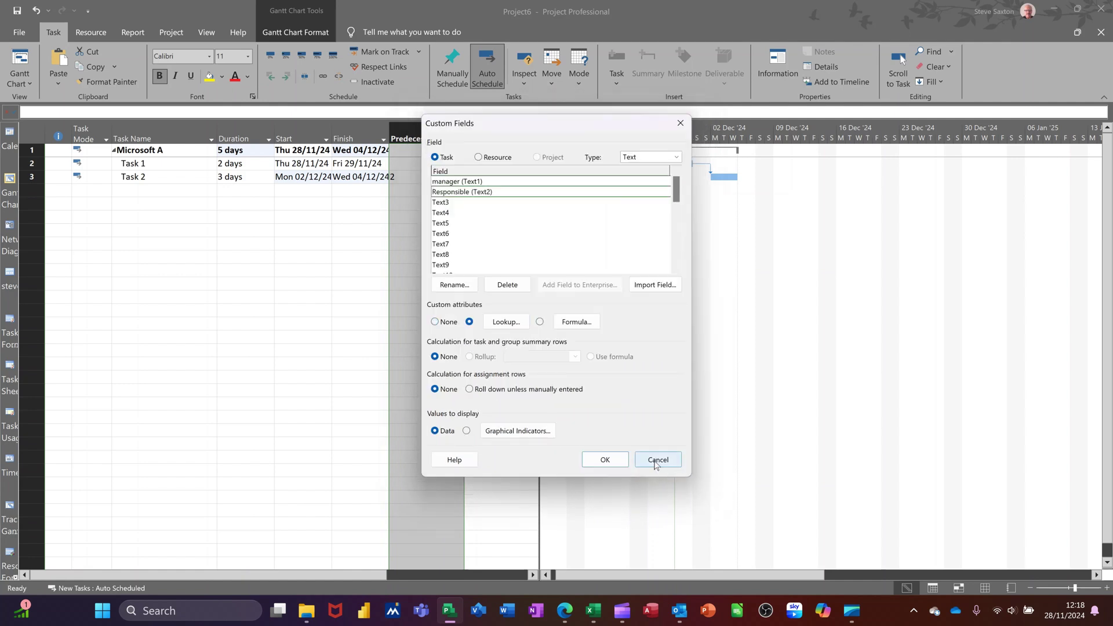
# Close Custom Fields and add a Responsible (Text2) column to the task table.
pyautogui.click(603, 468)
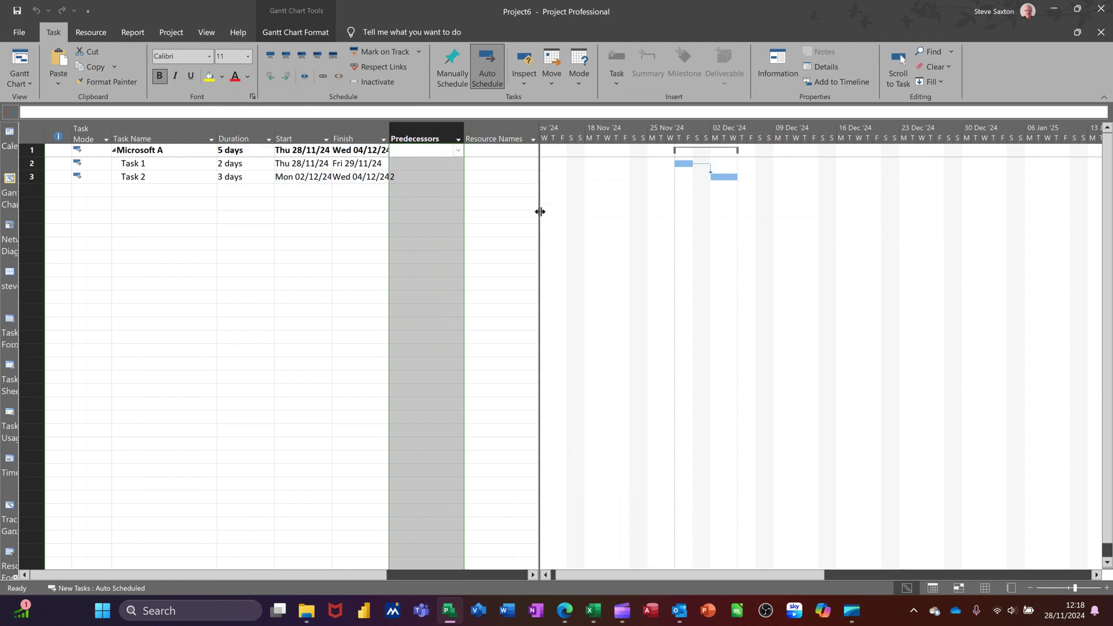
pyautogui.moveTo(539, 213); pyautogui.dragTo(676, 221)
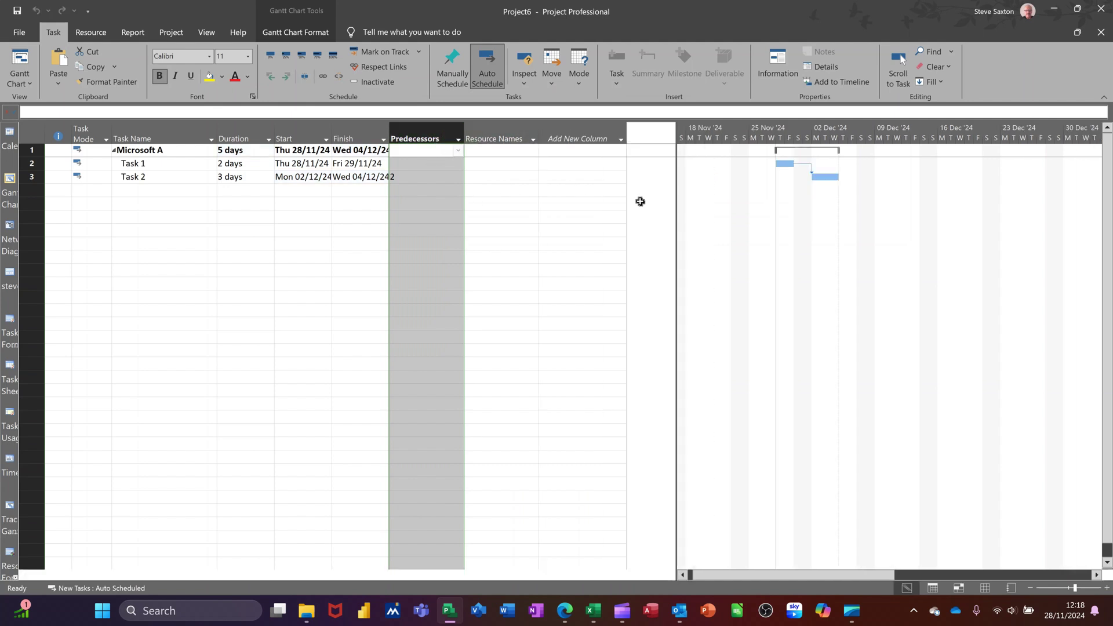
pyautogui.click(576, 134)
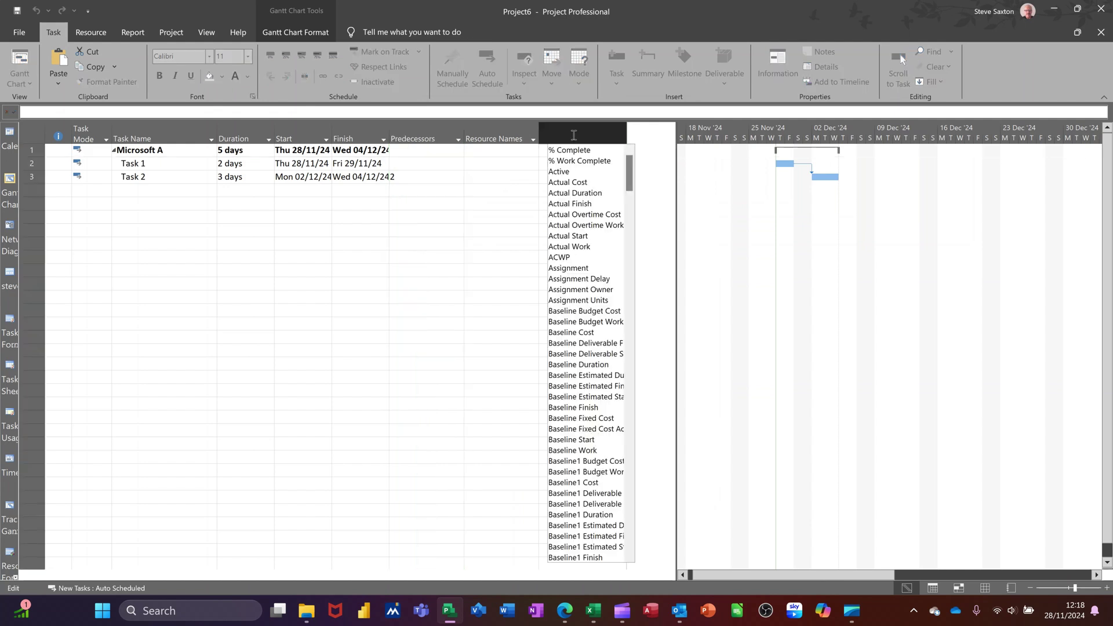
pyautogui.write('task Calendar')
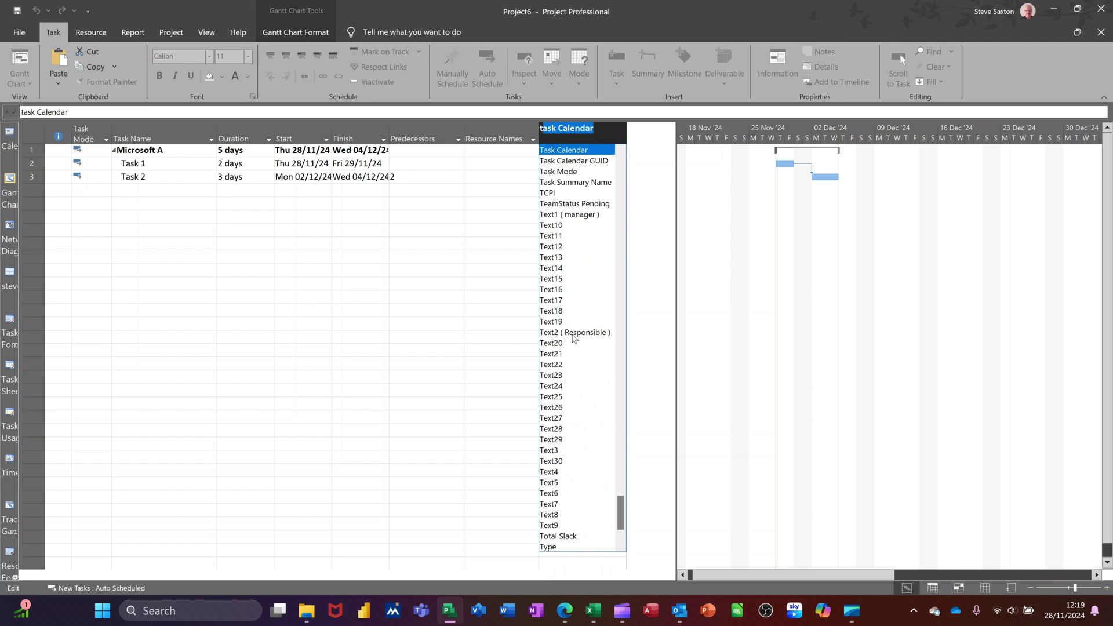
pyautogui.click(574, 333)
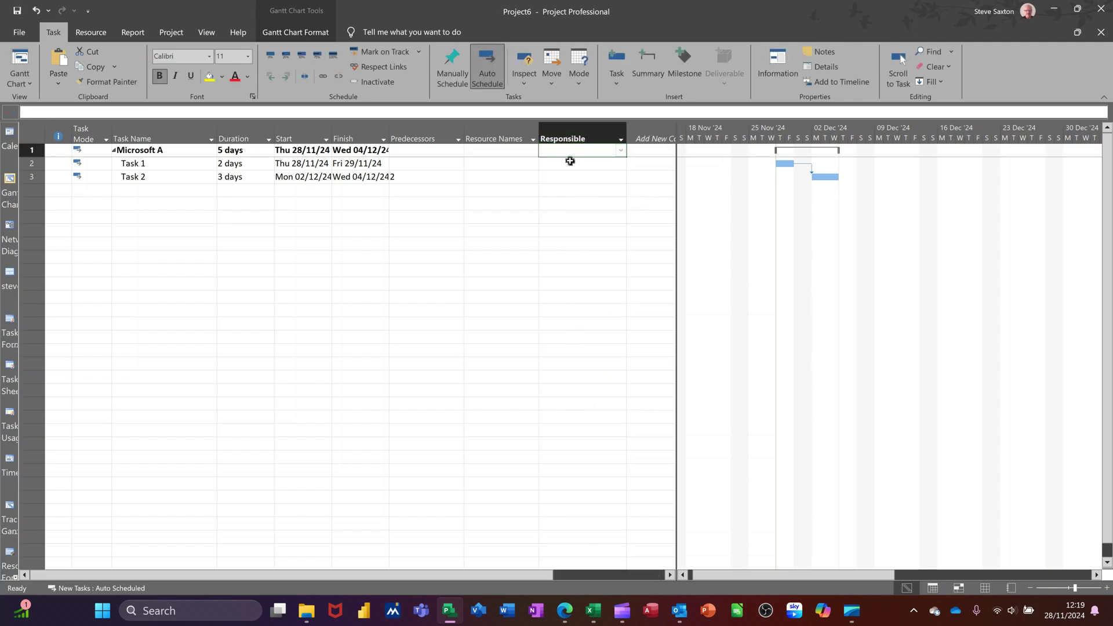
# Assign Mr Green to Task 1 and Mrs White to Task 2 from the drop-downs.
pyautogui.click(606, 167)
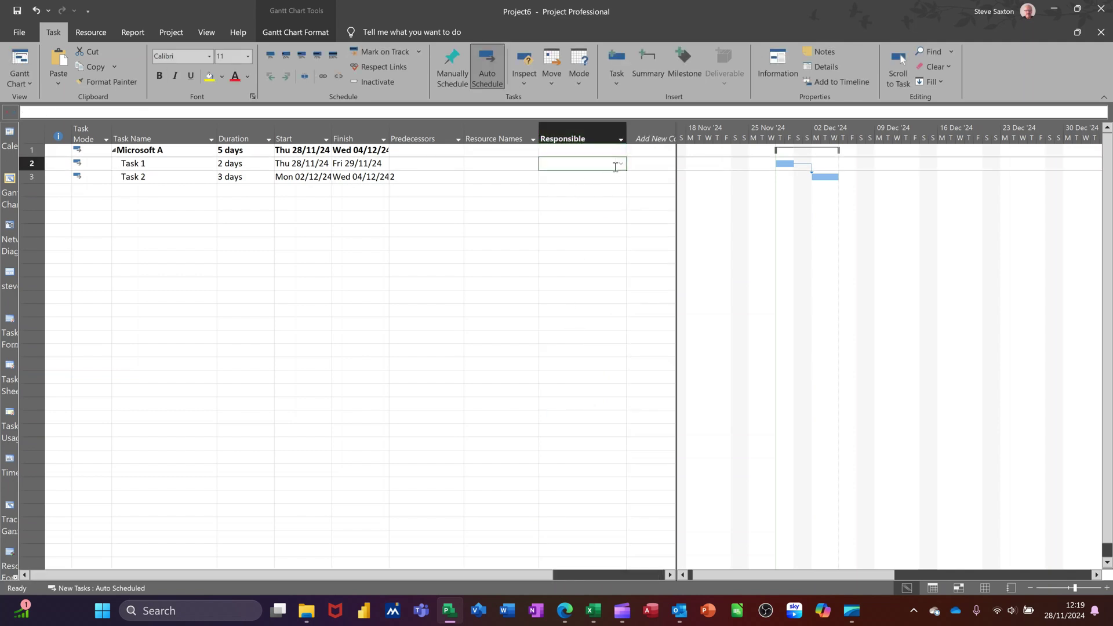
pyautogui.click(621, 165)
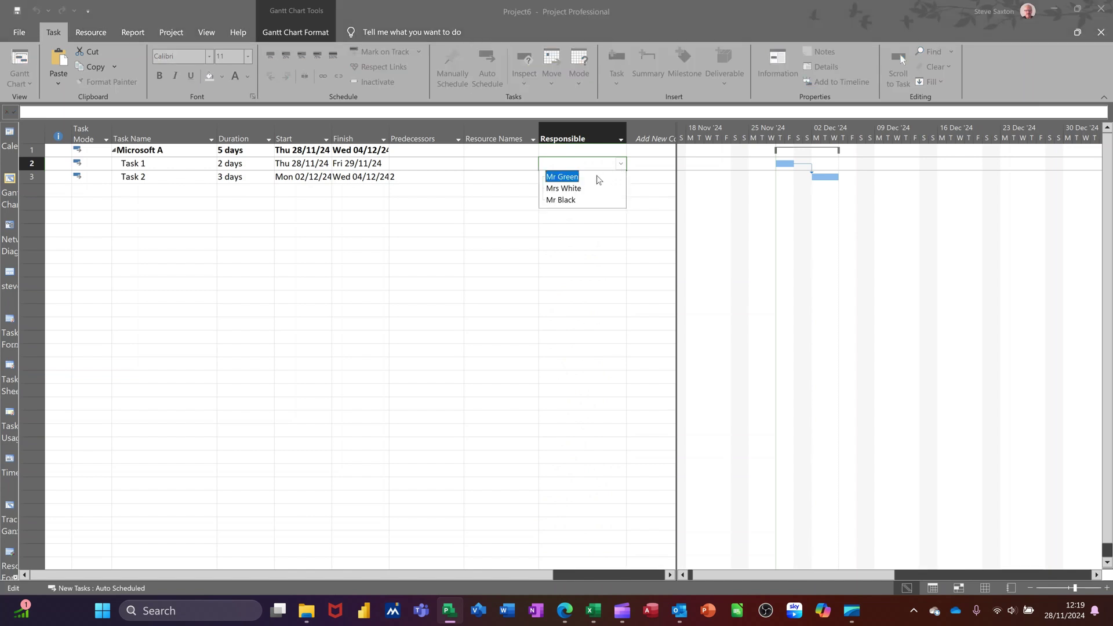
pyautogui.click(597, 176)
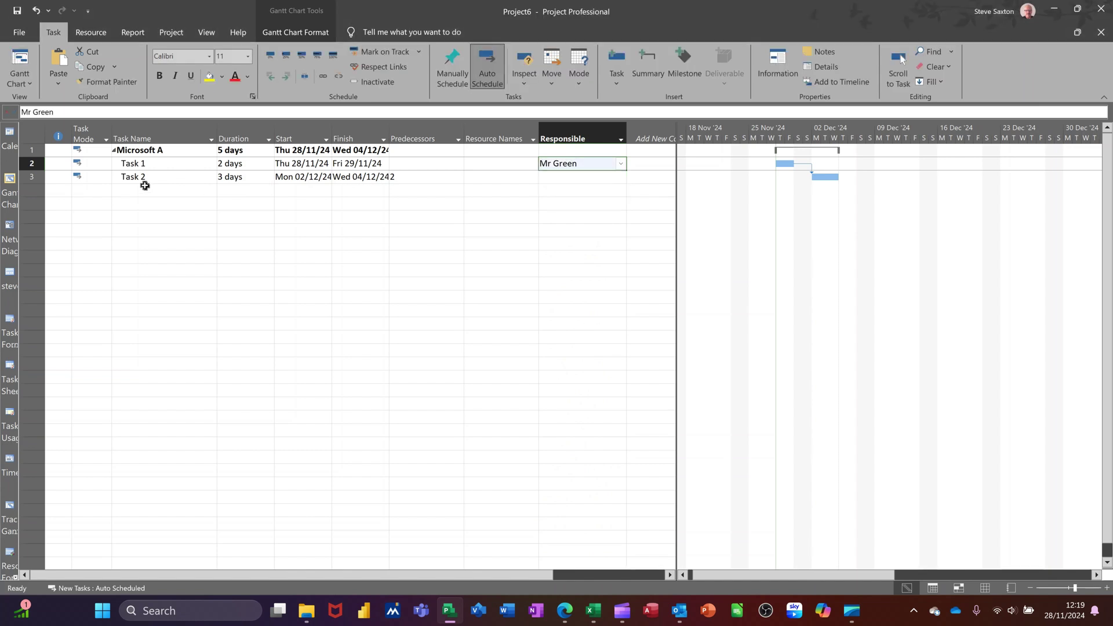
pyautogui.click(556, 178)
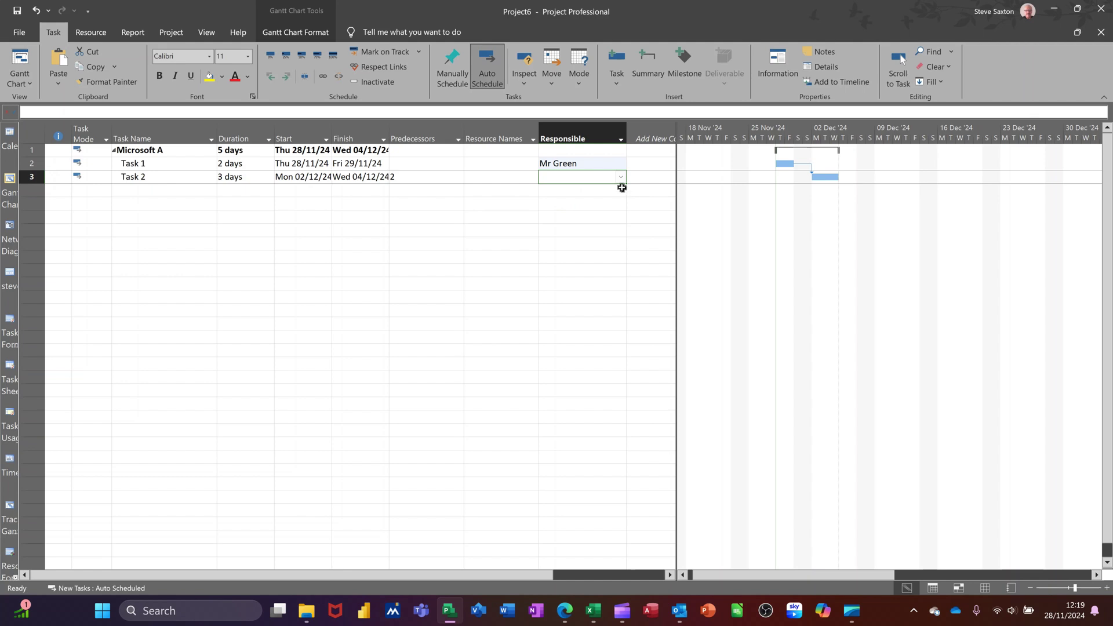
pyautogui.click(621, 181)
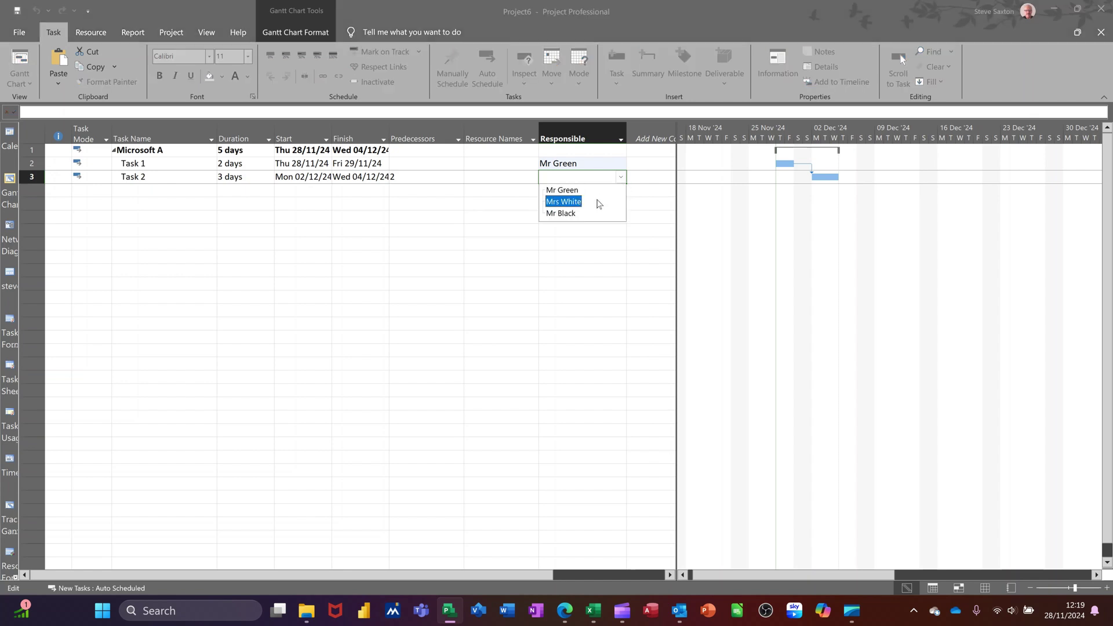
pyautogui.click(596, 203)
pyautogui.click(576, 194)
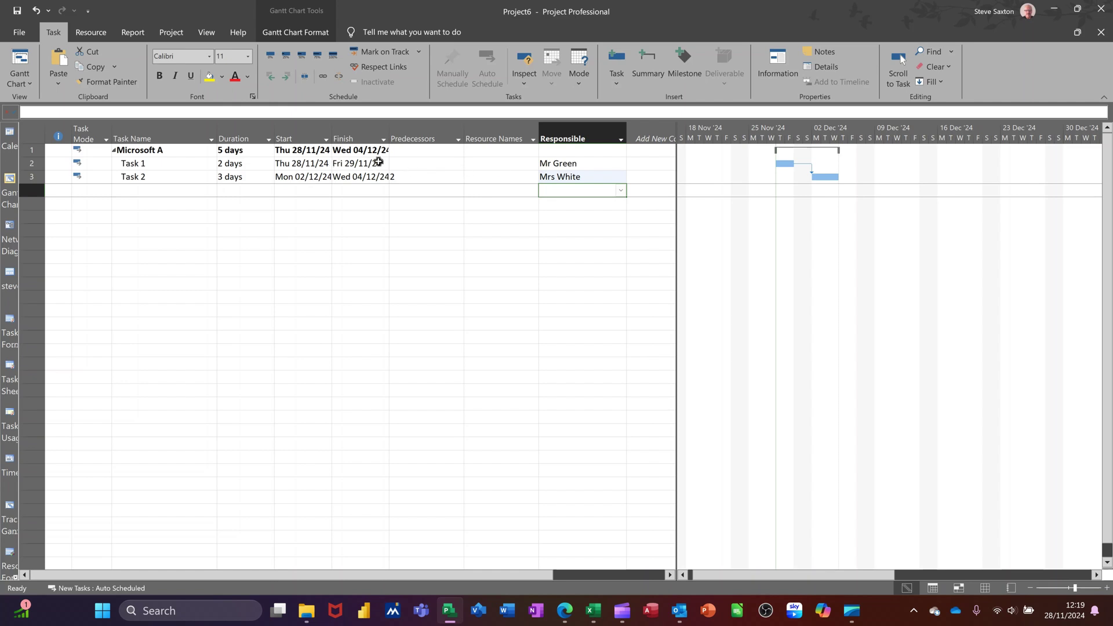
pyautogui.click(583, 165)
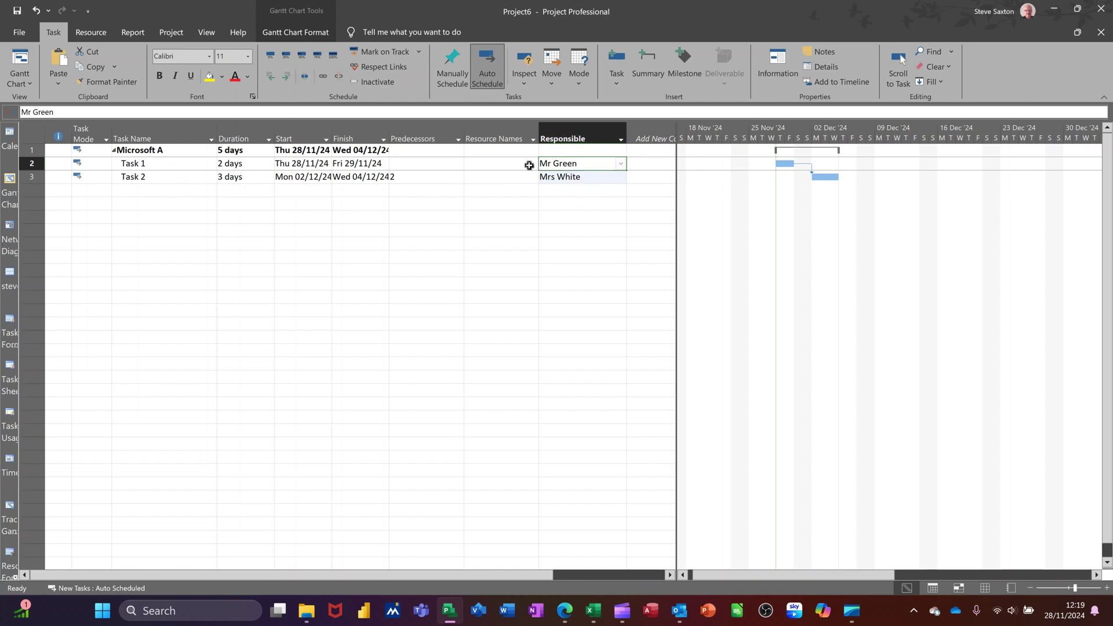
pyautogui.click(571, 177)
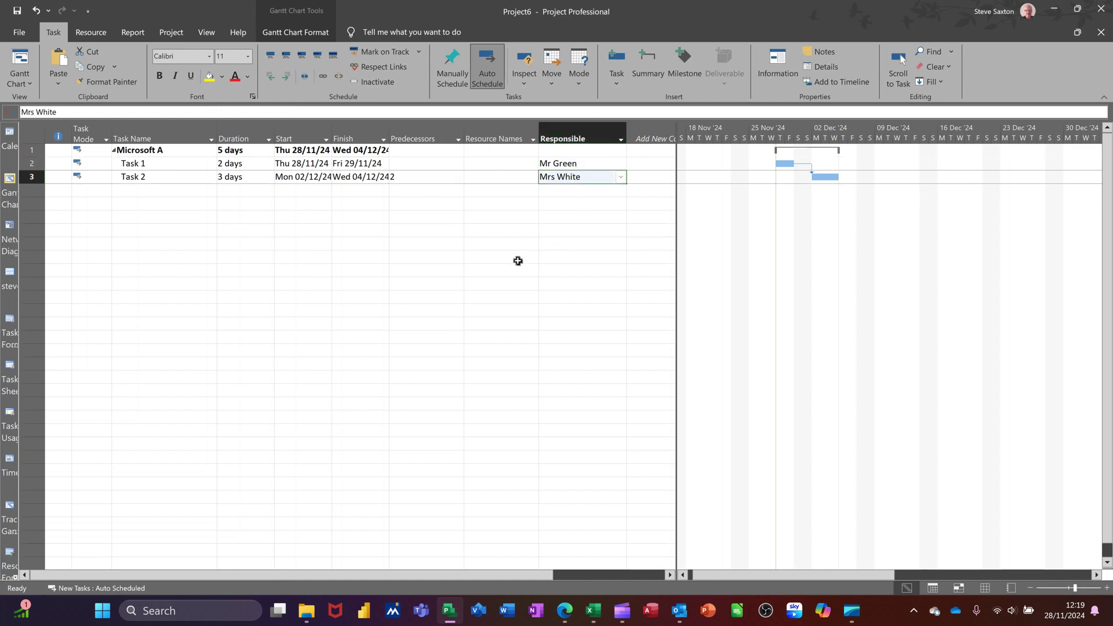
# Create a new blank Project7 and insert a plain Text2 column before Resource Names.
pyautogui.hotkey('ctrl', 'n')
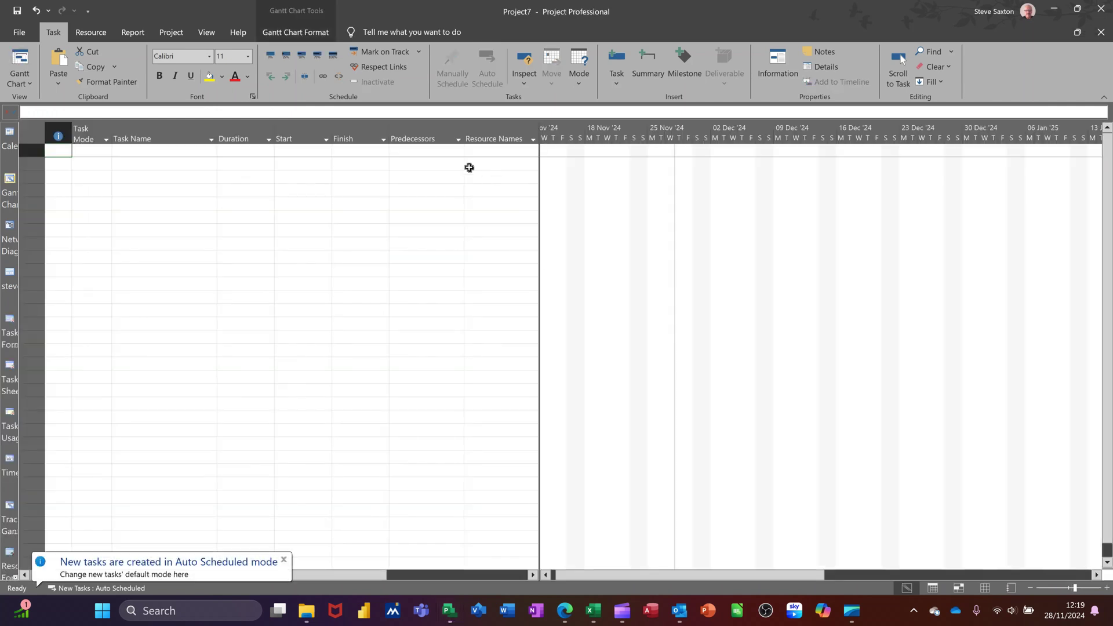
pyautogui.rightClick(491, 137)
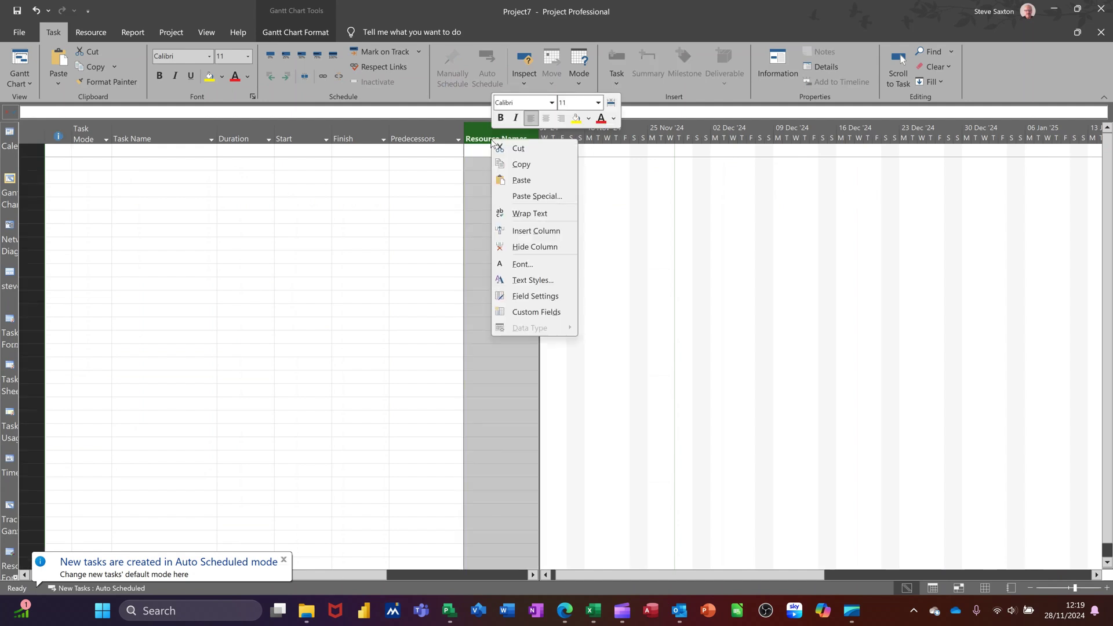
pyautogui.click(508, 232)
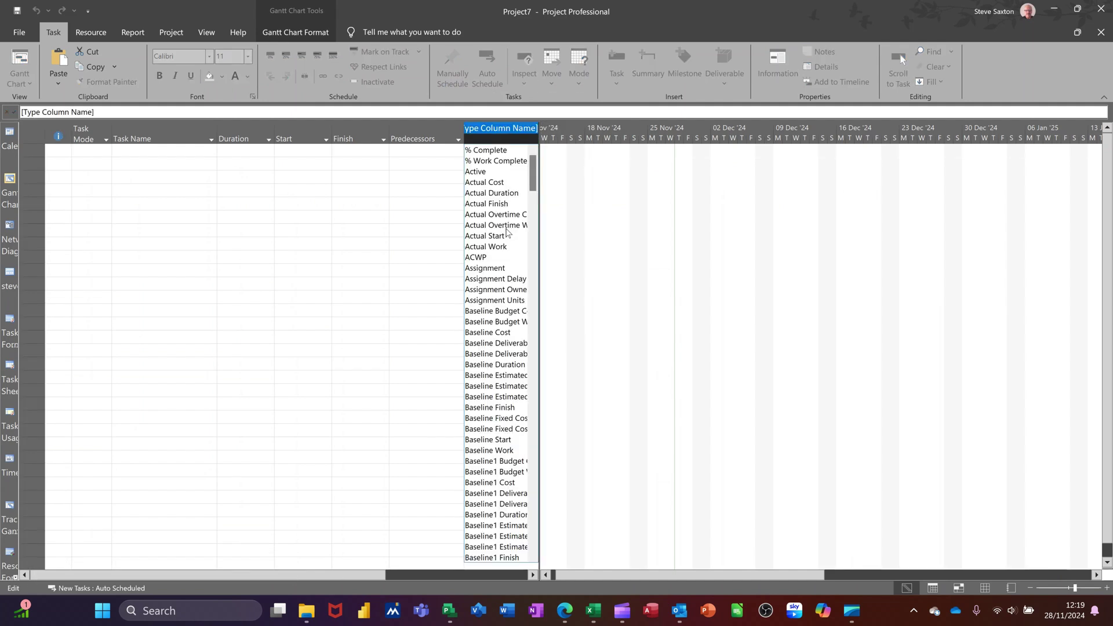
pyautogui.write('task Calendar')
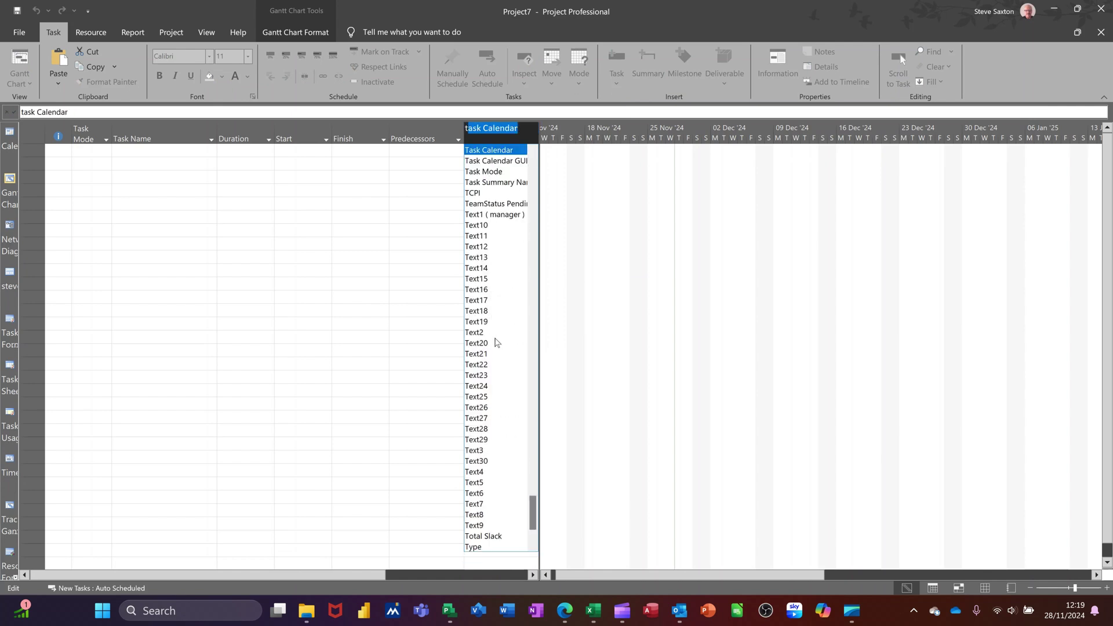
pyautogui.click(492, 337)
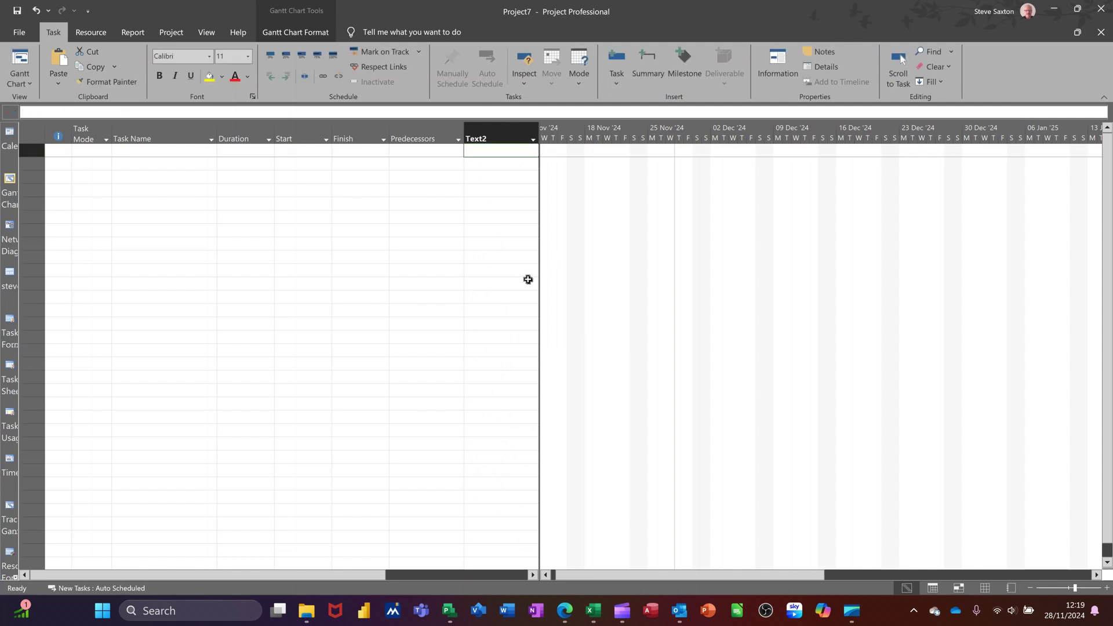
# Check Project7's Text2 custom field settings unchanged, then close Project7 without saving.
pyautogui.rightClick(491, 135)
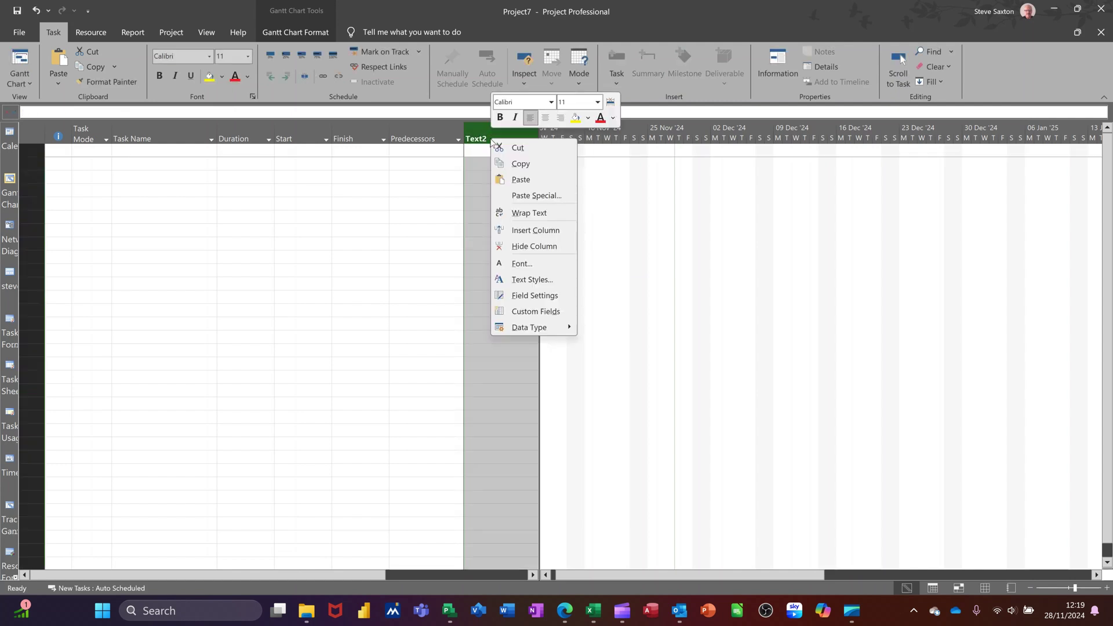
pyautogui.click(507, 315)
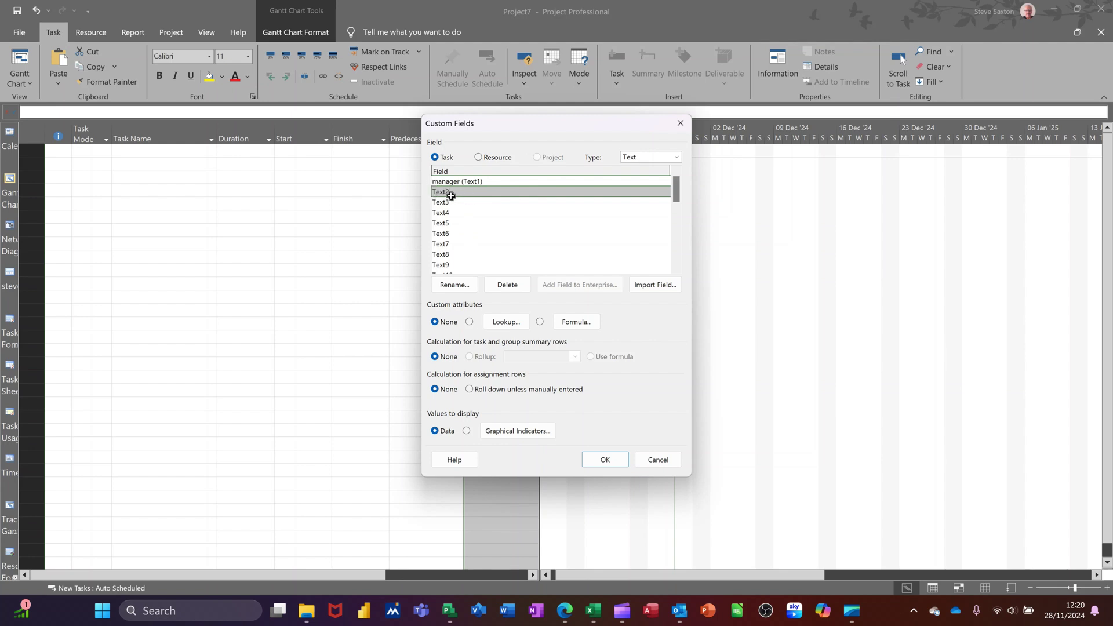
pyautogui.click(654, 464)
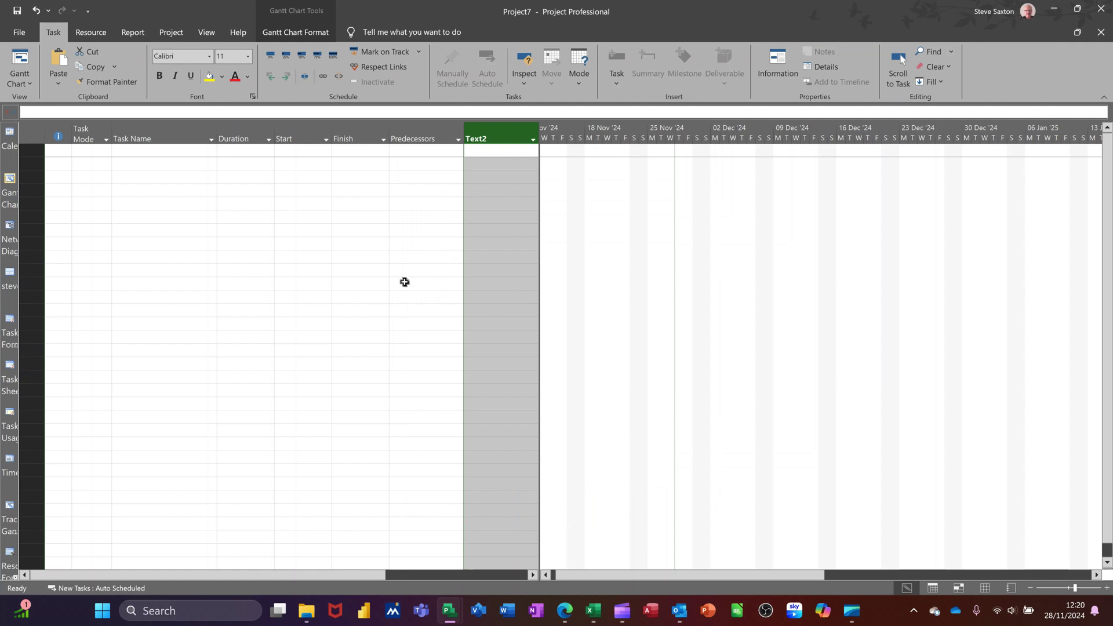
pyautogui.click(405, 283)
pyautogui.hotkey('alt', 'F4')
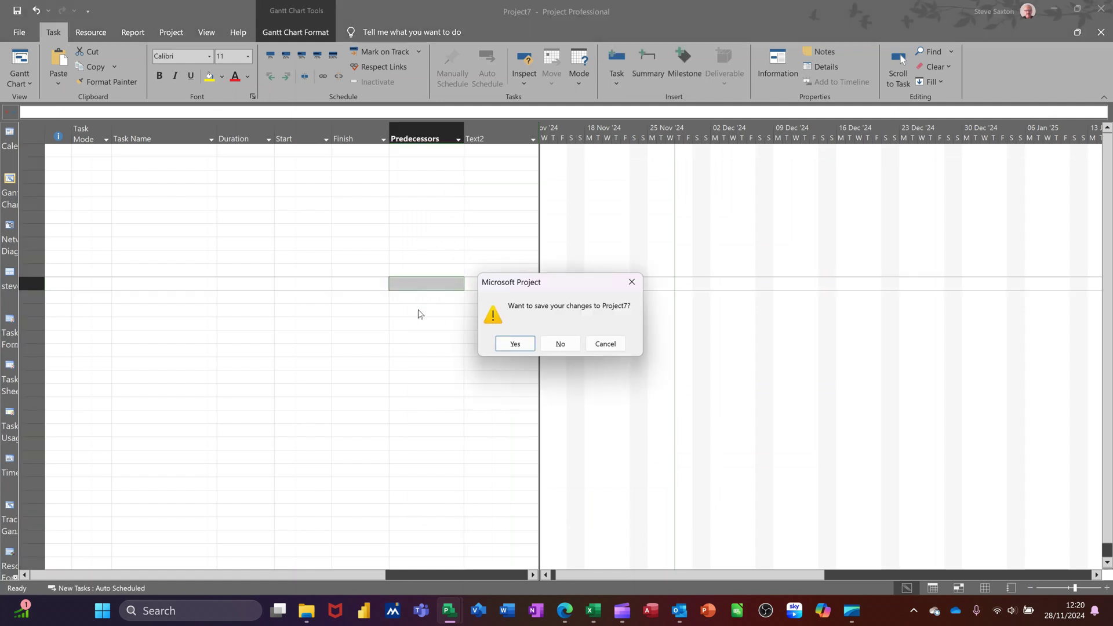
pyautogui.press('n')
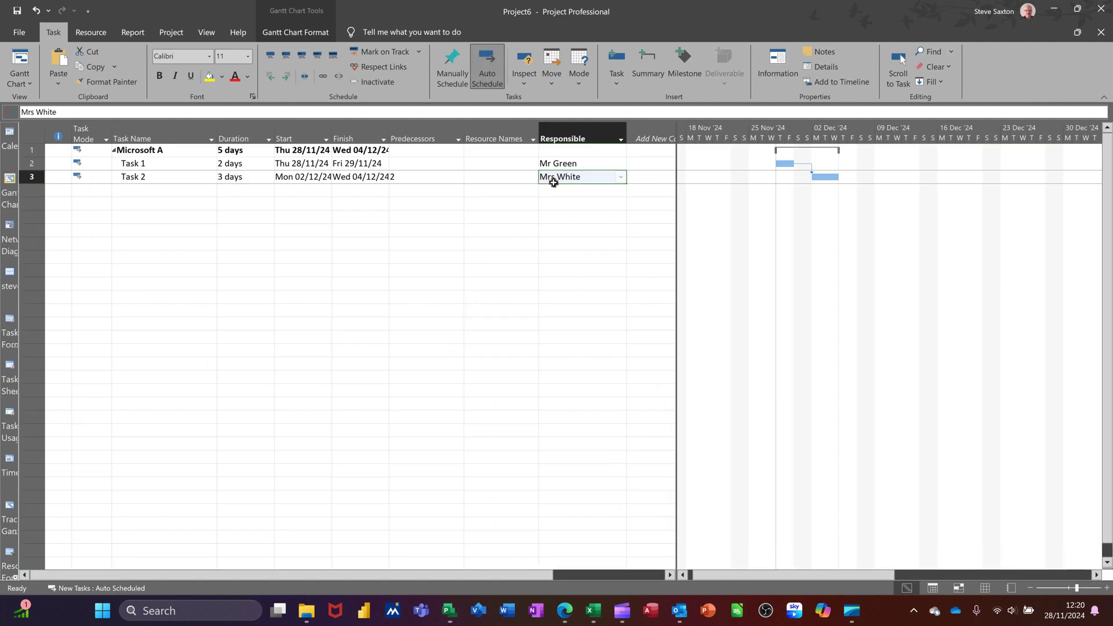
# Open the Organizer from View > Tables > More Tables.
pyautogui.click(207, 31)
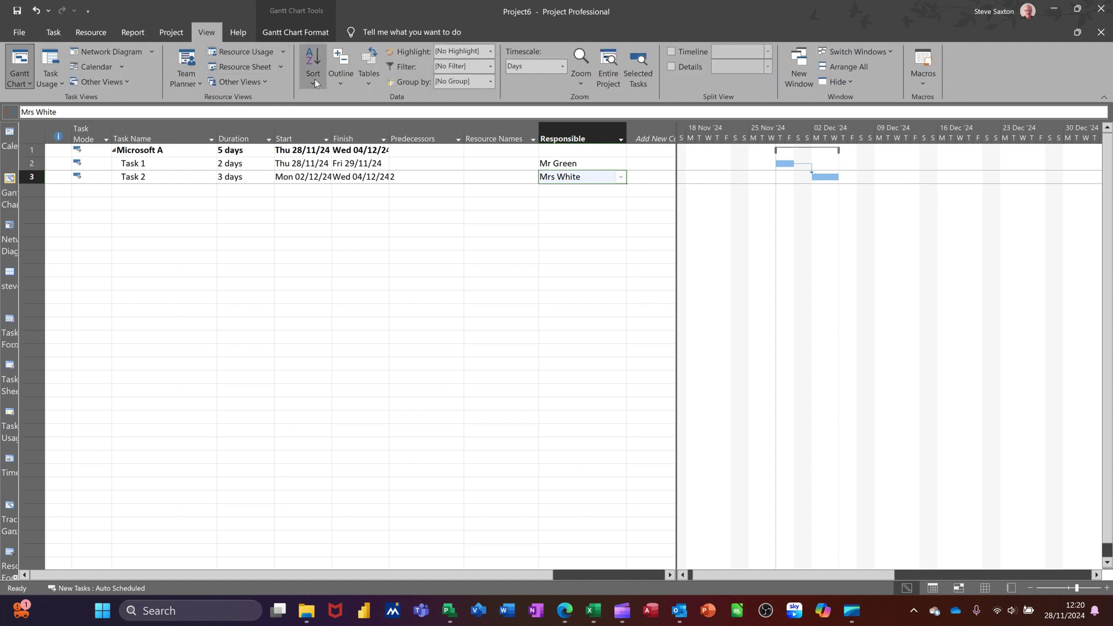
pyautogui.click(365, 79)
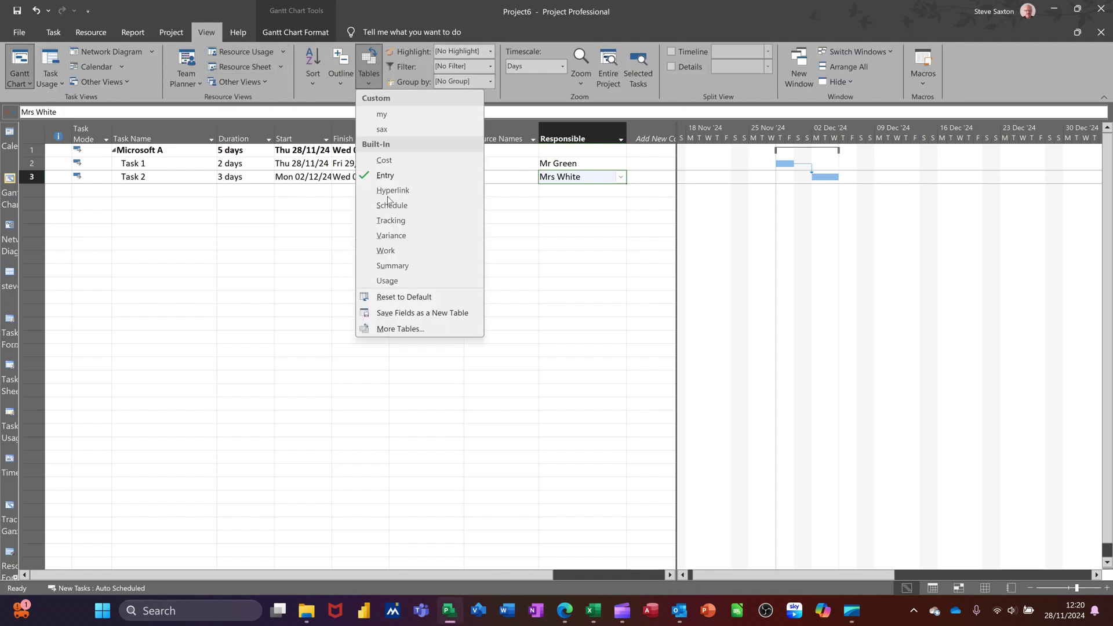
pyautogui.click(400, 328)
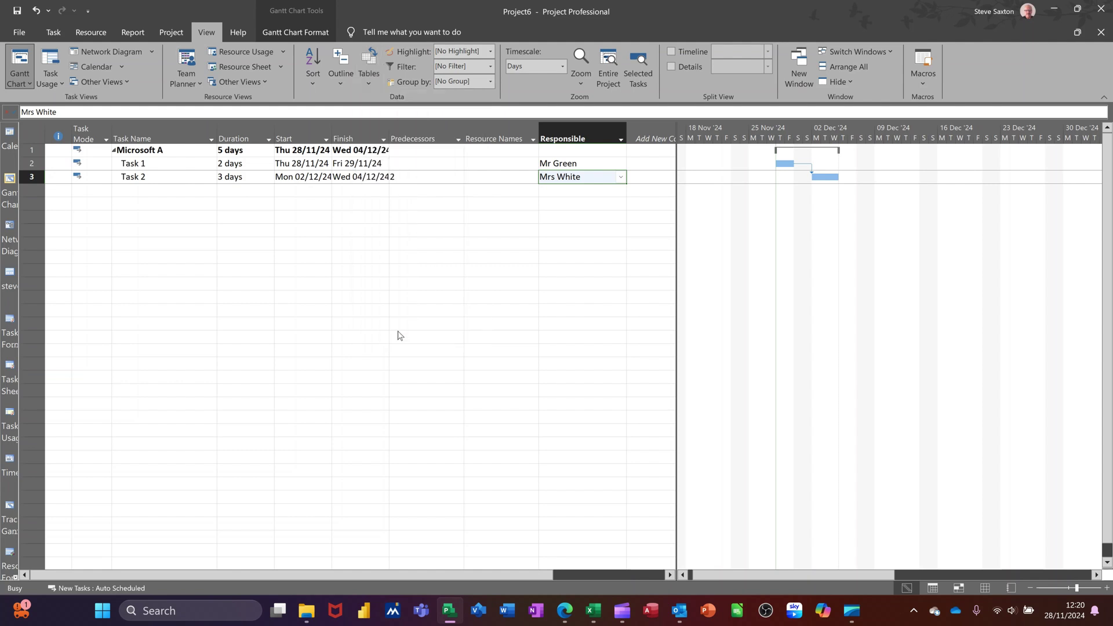
pyautogui.click(619, 318)
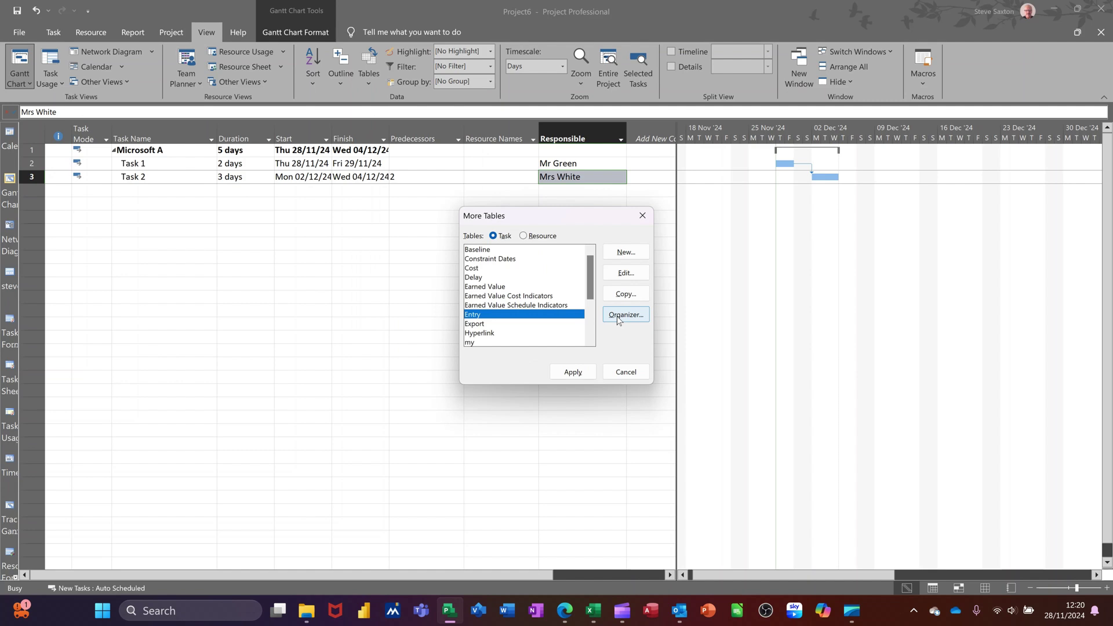
pyautogui.click(619, 319)
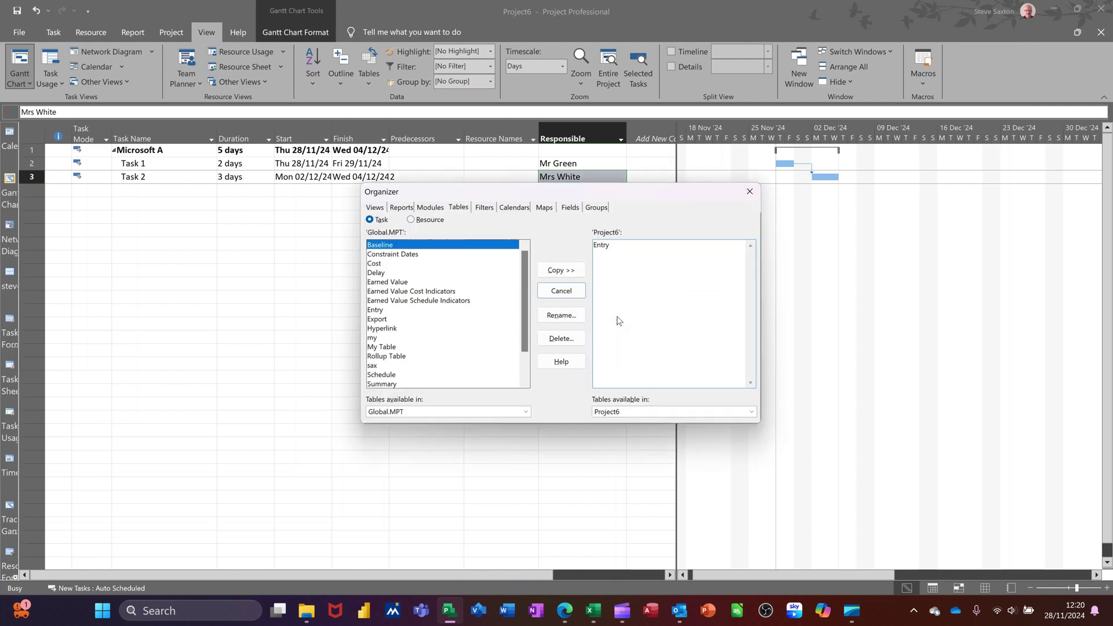
# Copy the Responsible (Text2) field from Project6 into Global.MPT on the Fields tab.
pyautogui.click(569, 208)
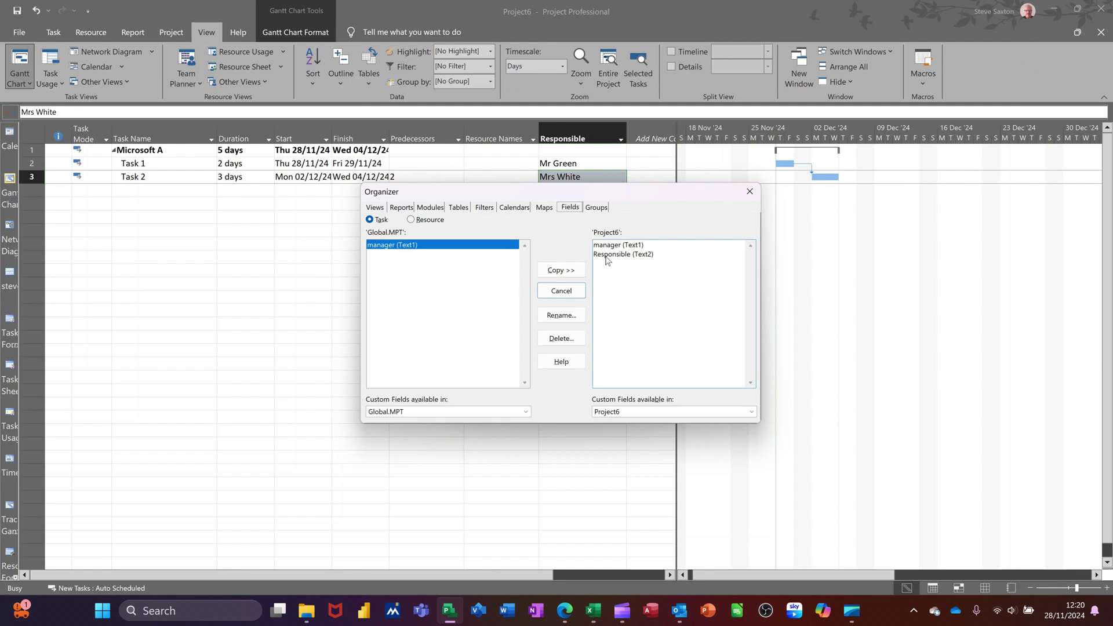
pyautogui.click(613, 255)
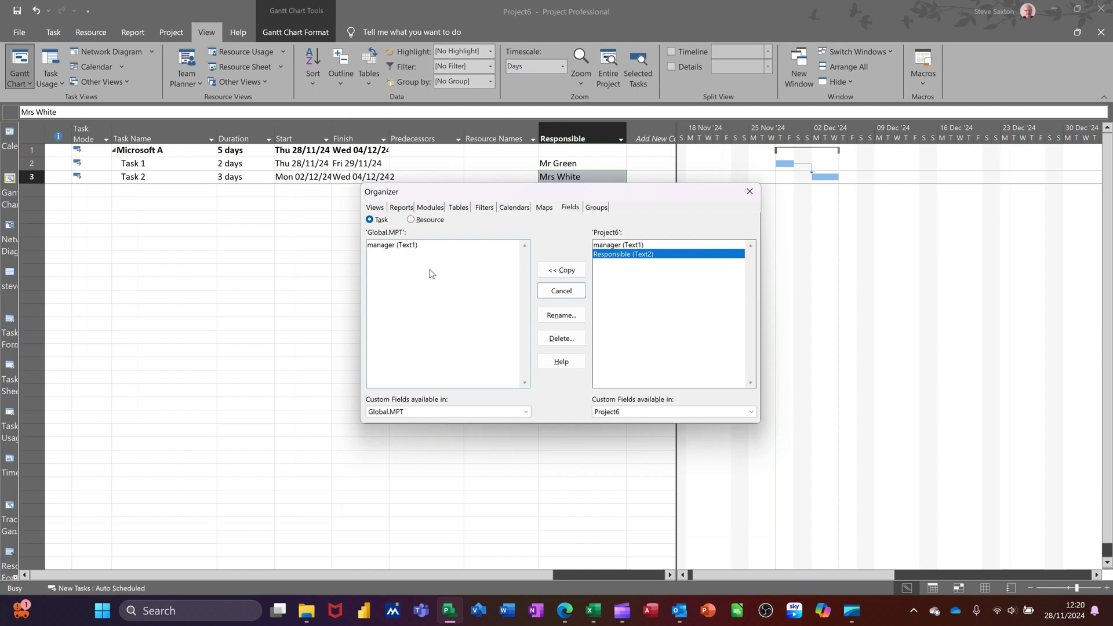
pyautogui.click(560, 276)
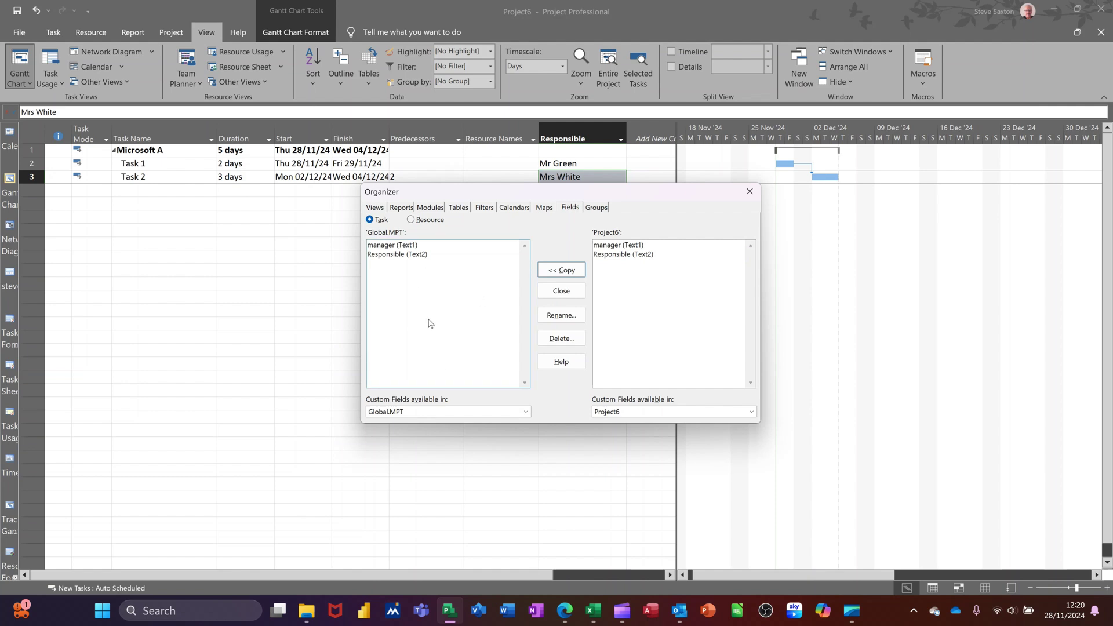
# Browse the Organizer's other tabs, then close the Organizer and More Tables dialog.
pyautogui.click(376, 208)
pyautogui.click(398, 209)
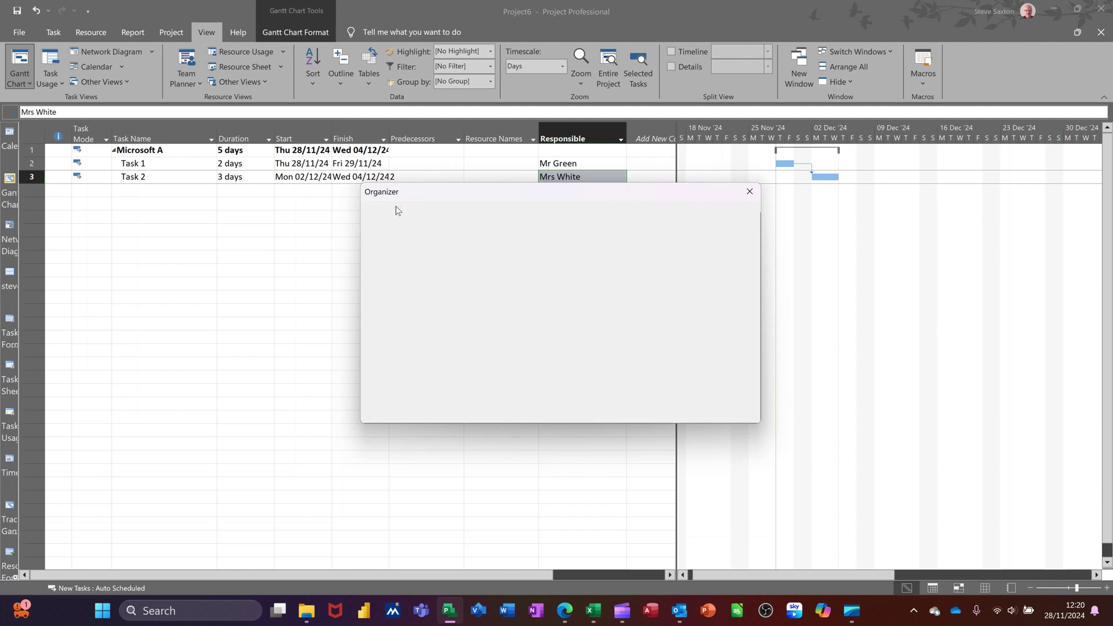
pyautogui.click(442, 208)
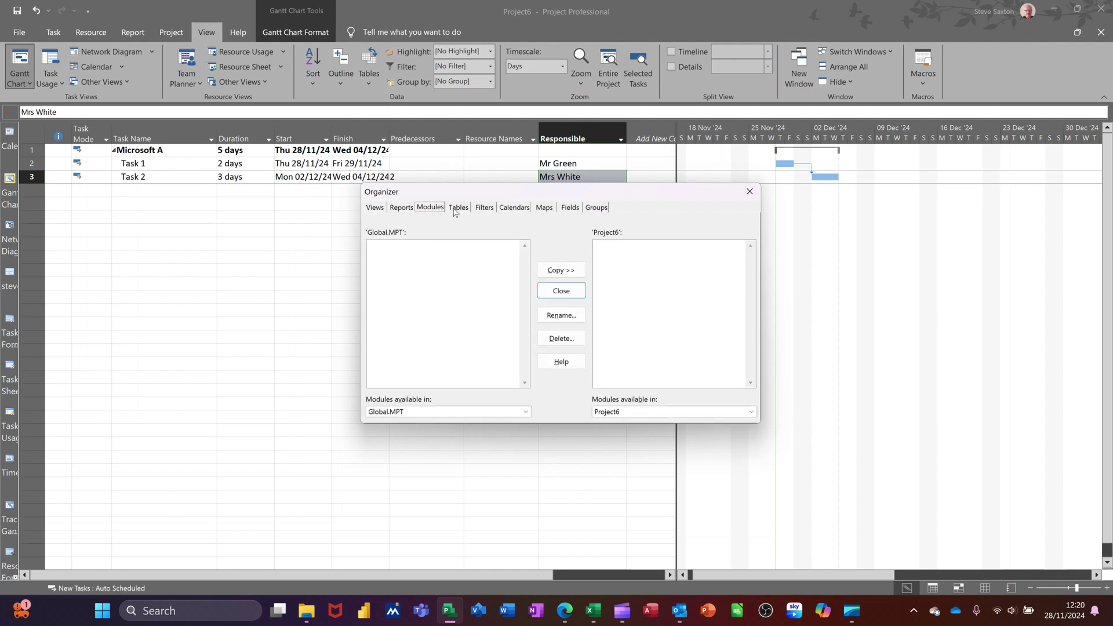
pyautogui.click(452, 209)
pyautogui.click(478, 211)
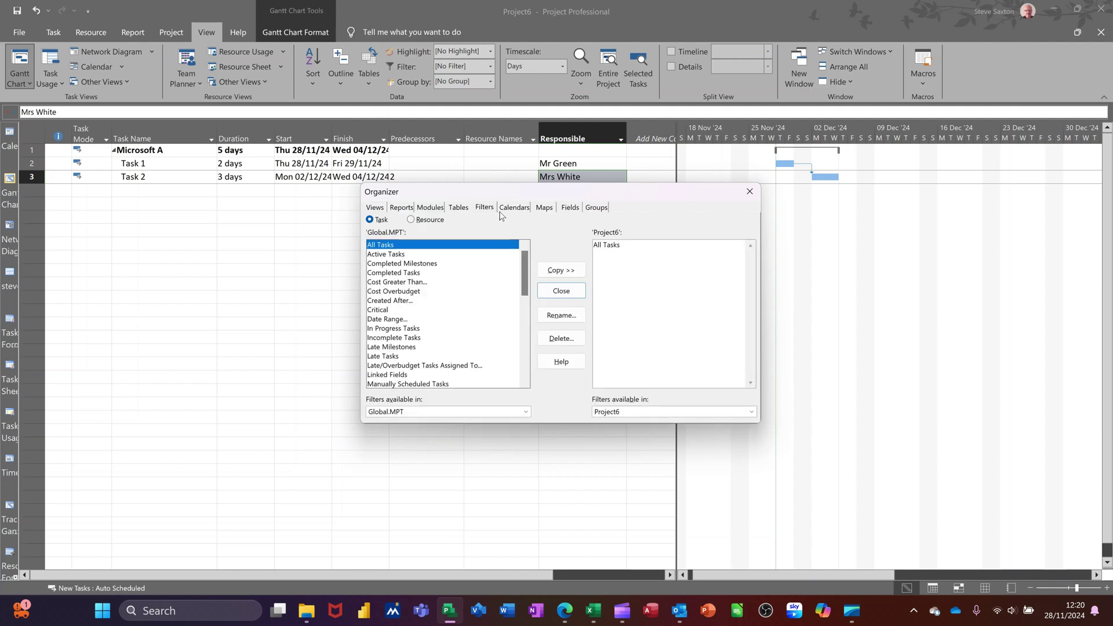
pyautogui.click(511, 209)
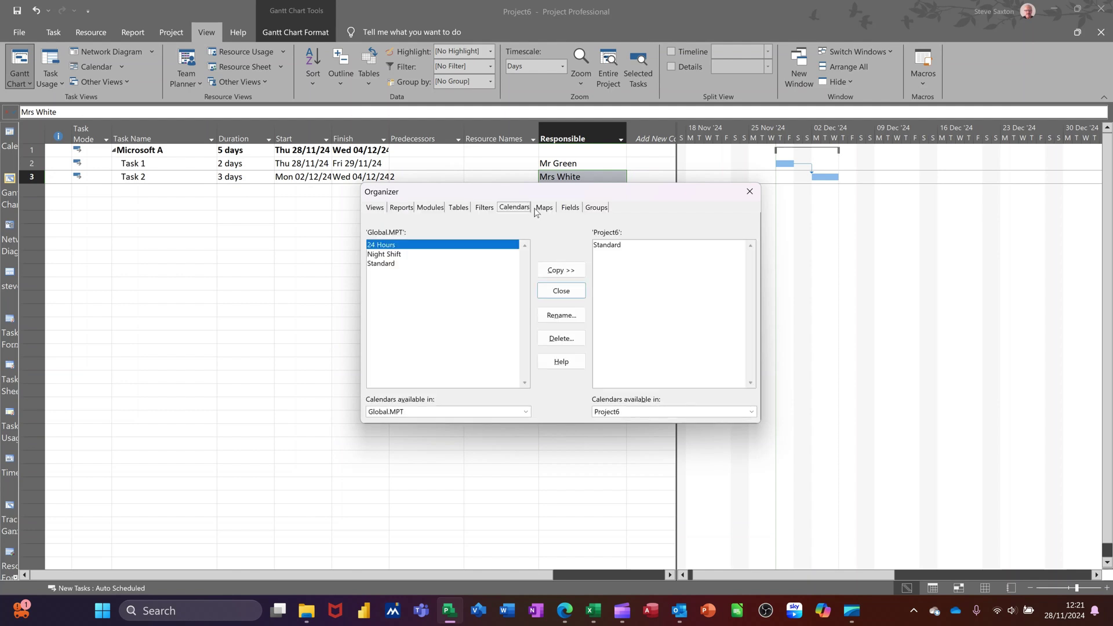
pyautogui.click(538, 209)
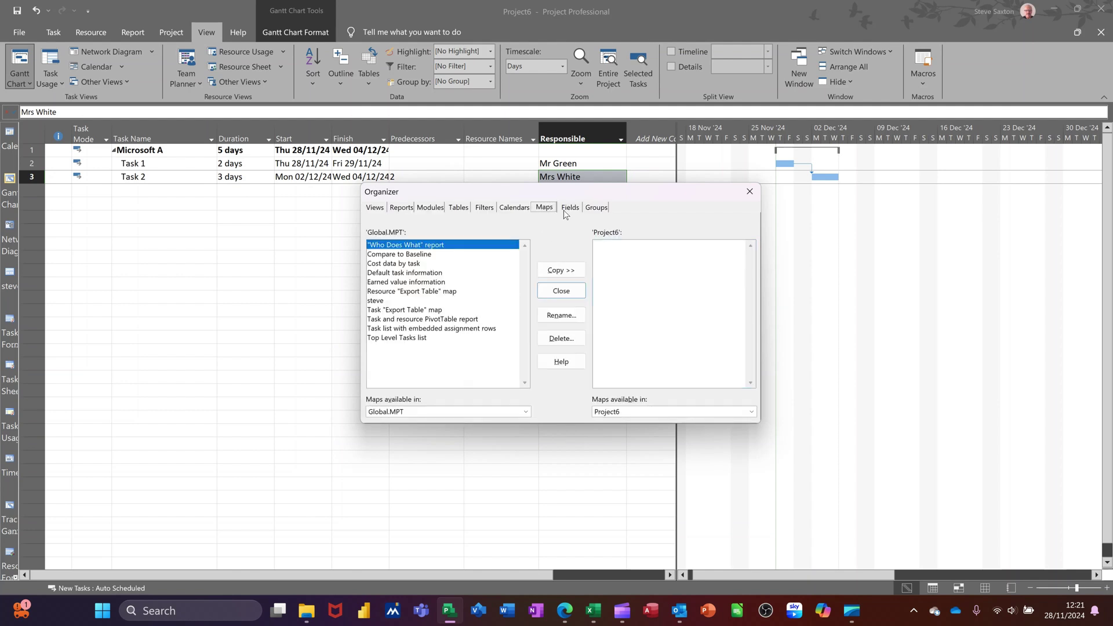
pyautogui.click(566, 210)
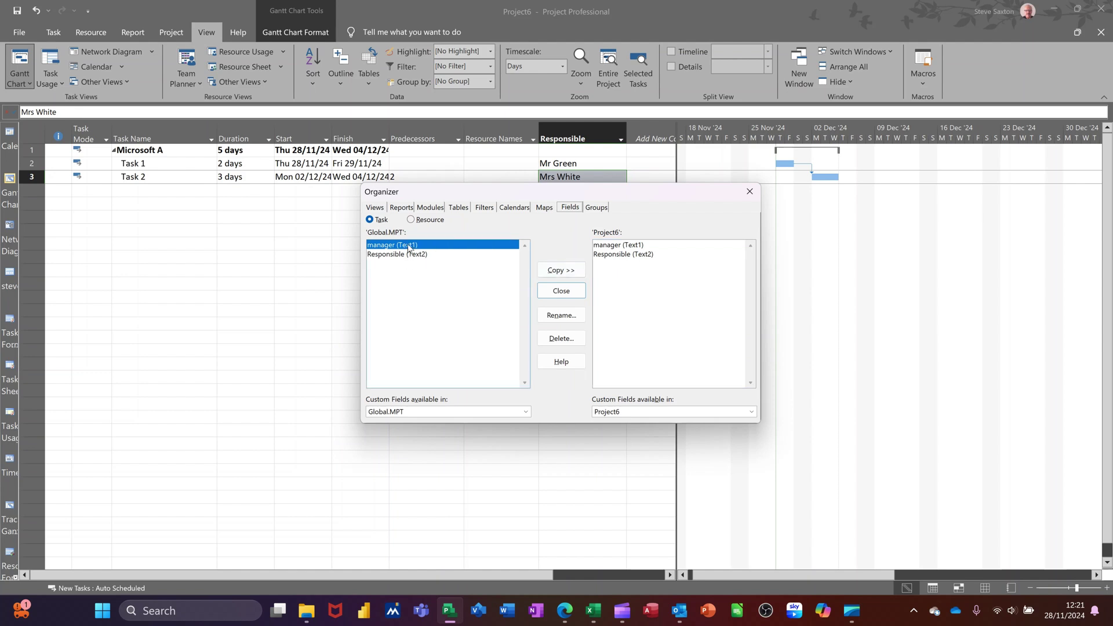
pyautogui.click(749, 193)
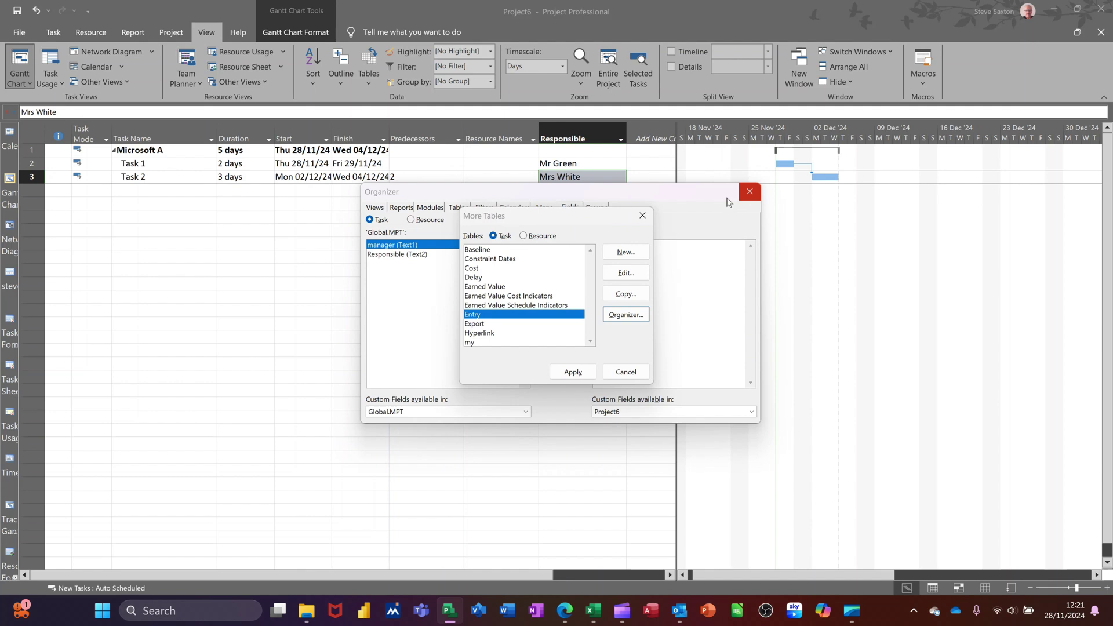
pyautogui.click(625, 373)
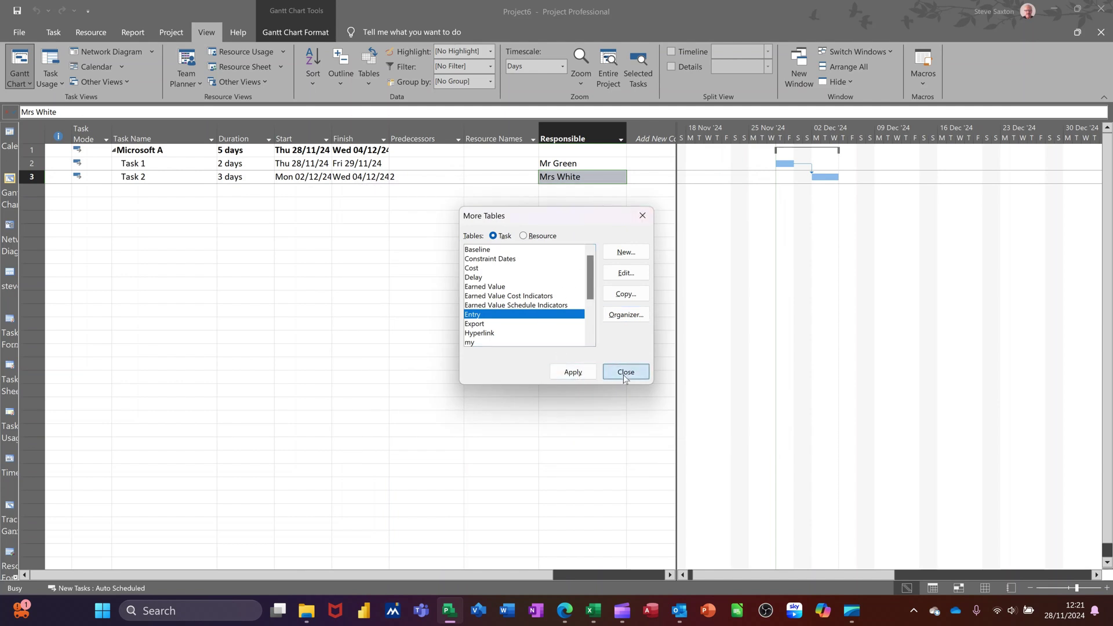
pyautogui.click(424, 214)
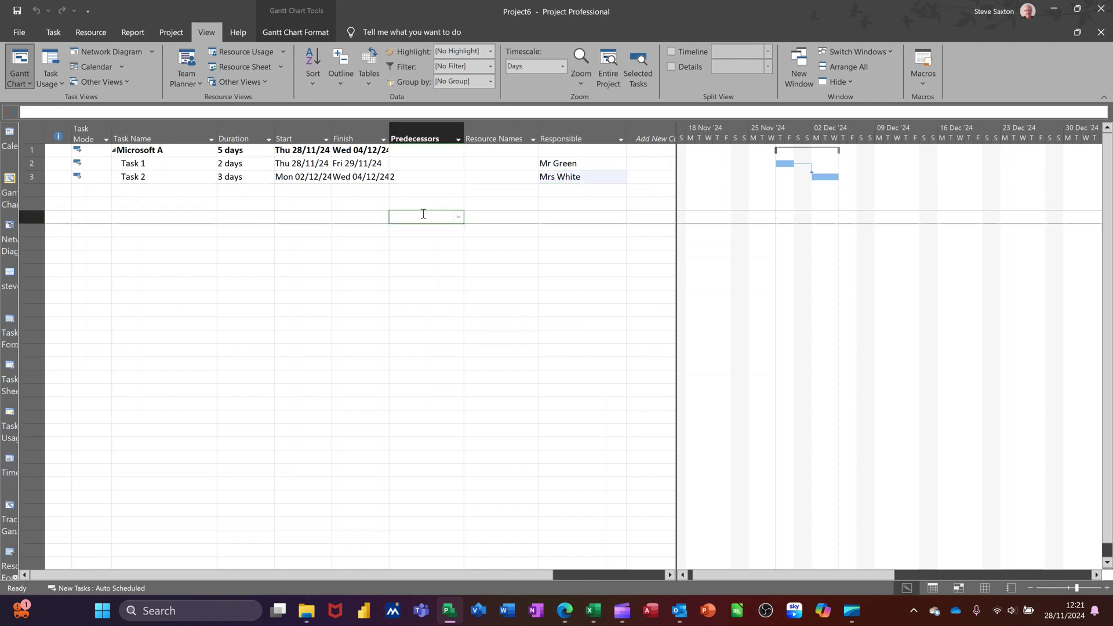
# Create a new project and insert a Responsible (Text2) column before Resource Names.
pyautogui.hotkey('ctrl', 'n')
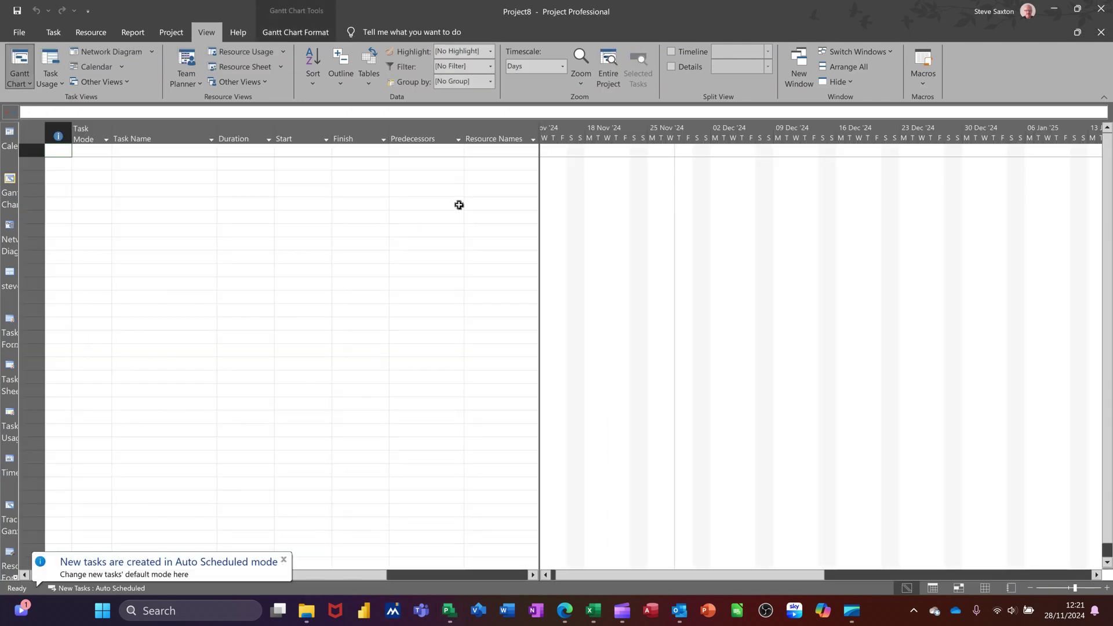
pyautogui.click(498, 135)
pyautogui.rightClick(493, 134)
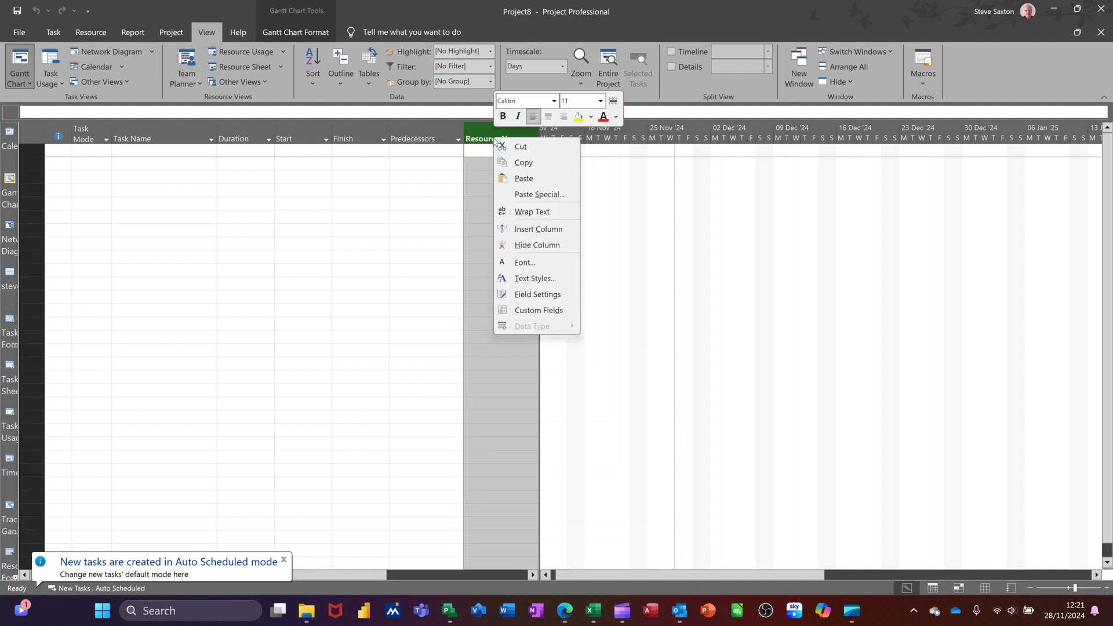
pyautogui.click(504, 229)
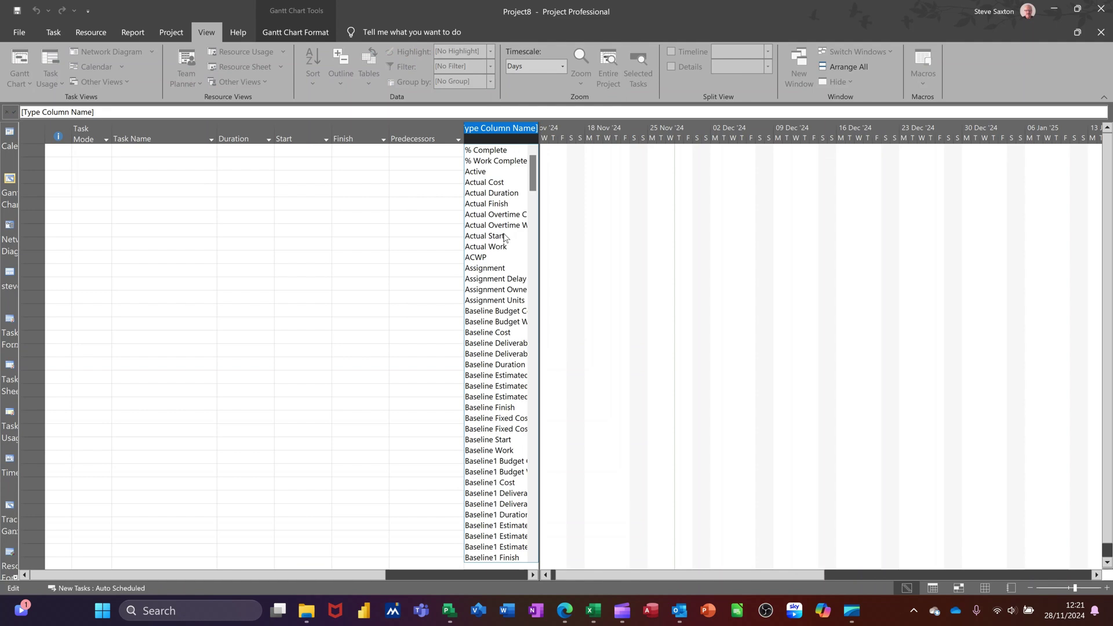
pyautogui.write('task Calendar')
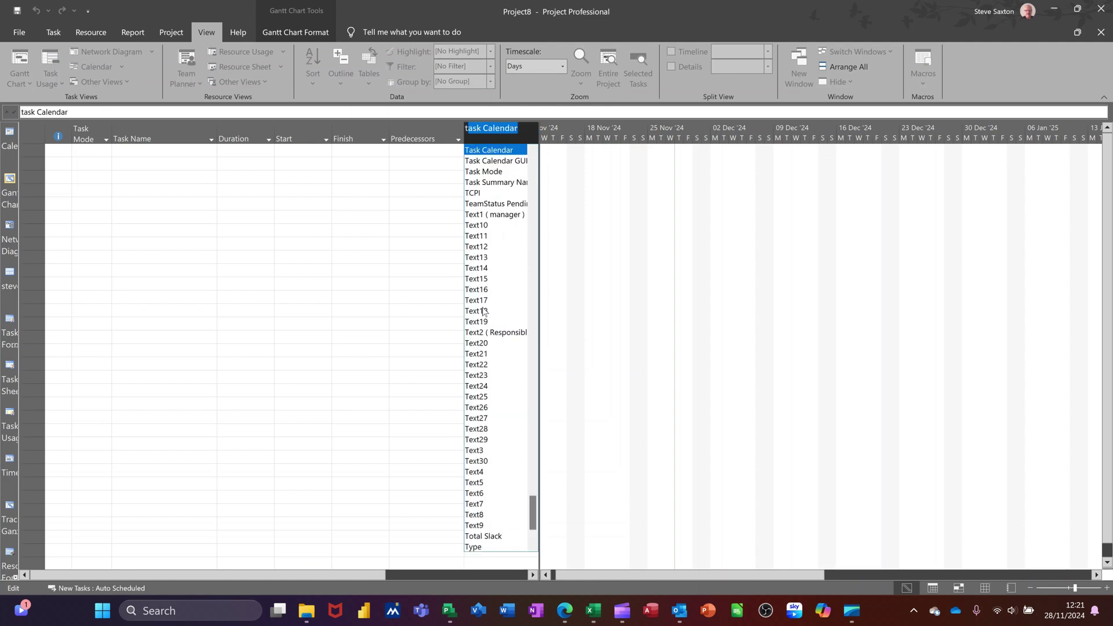
pyautogui.click(503, 335)
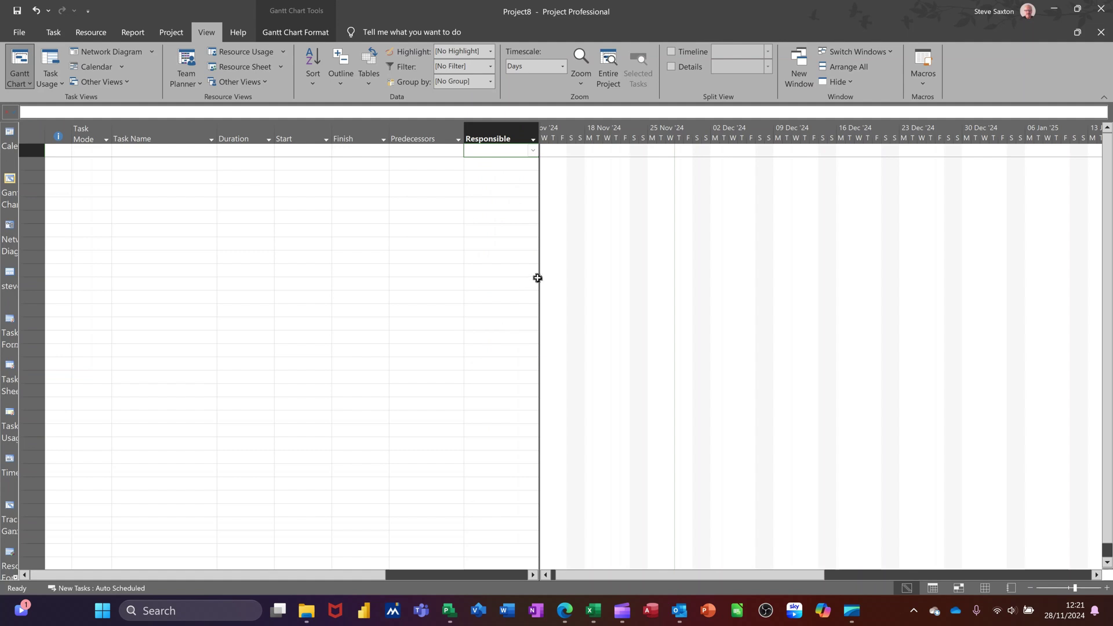
pyautogui.moveTo(536, 279); pyautogui.dragTo(747, 275)
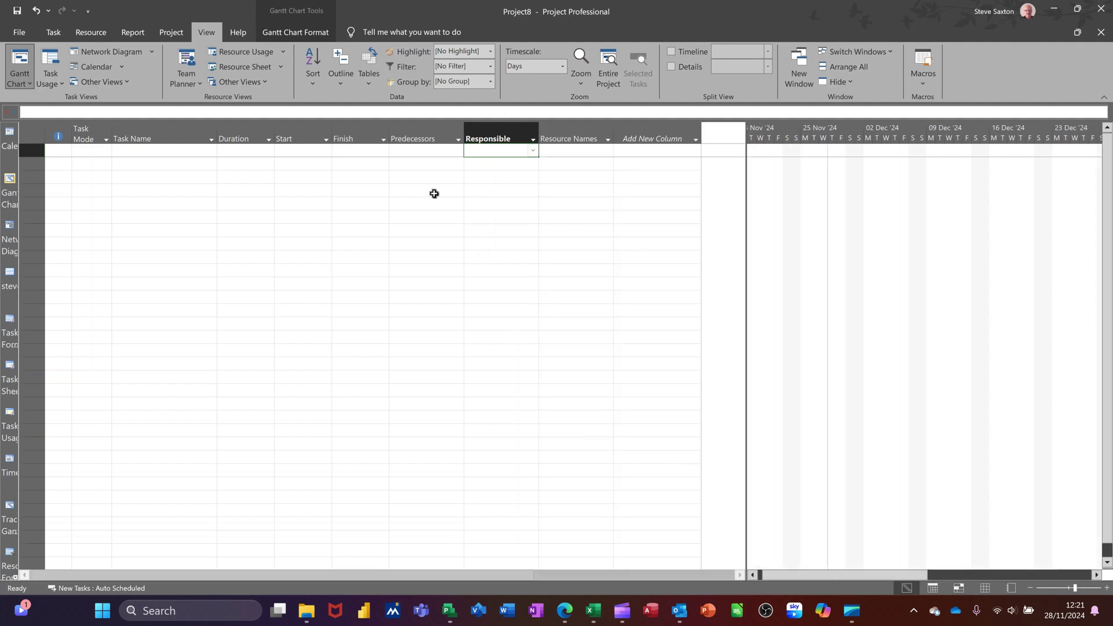
# Add Task 1 and assign it Mr Green from the Responsible drop-down.
pyautogui.click(169, 152)
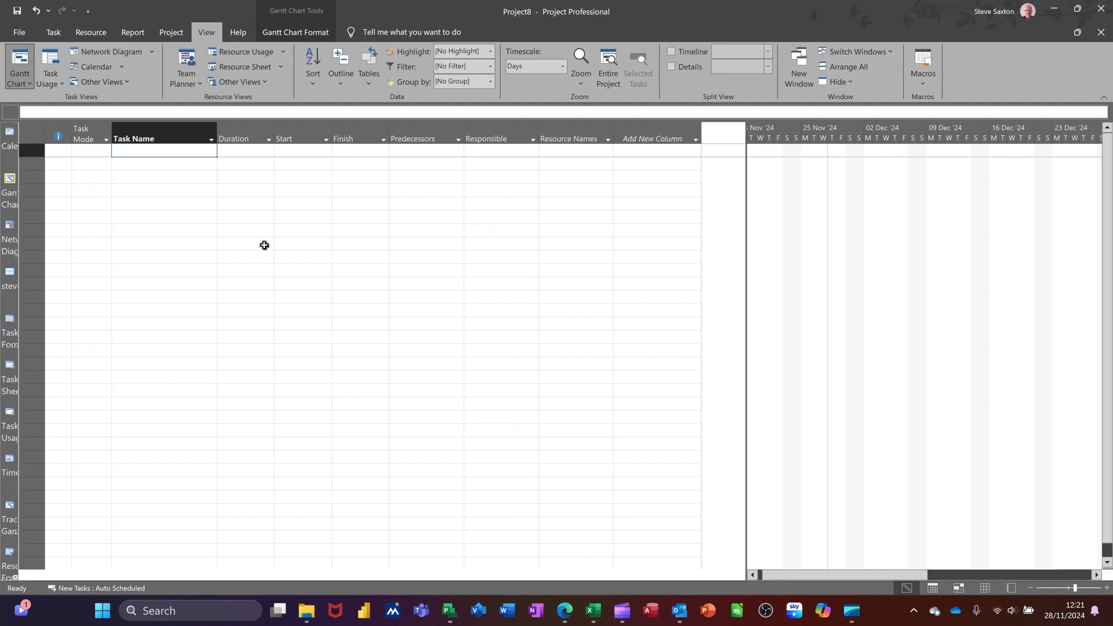
pyautogui.write('Tas')
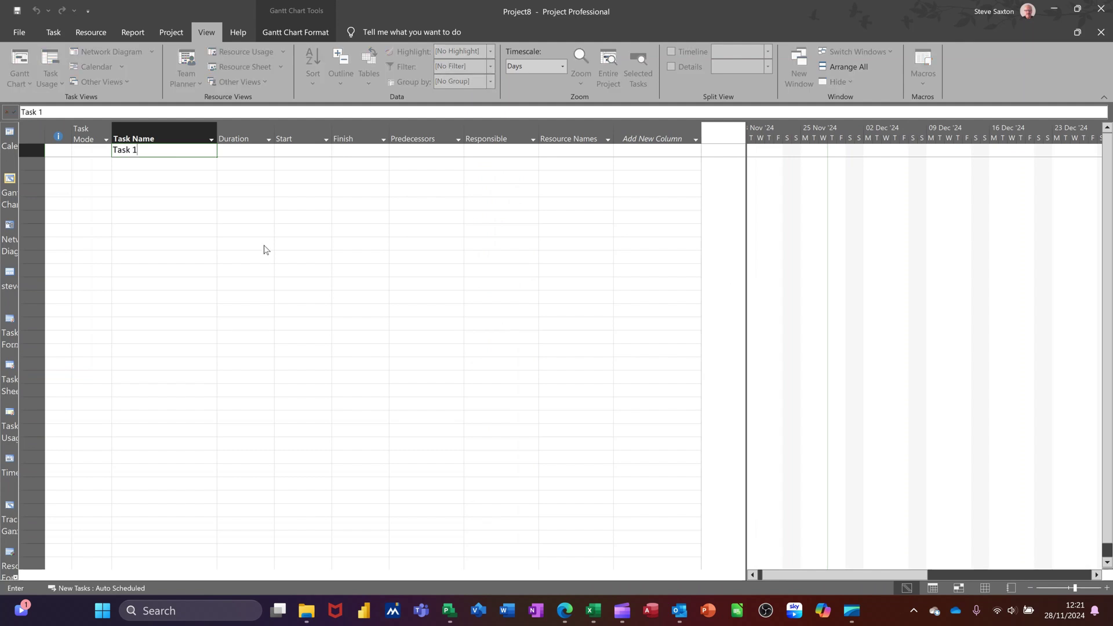
pyautogui.write('k 1')
pyautogui.click(365, 219)
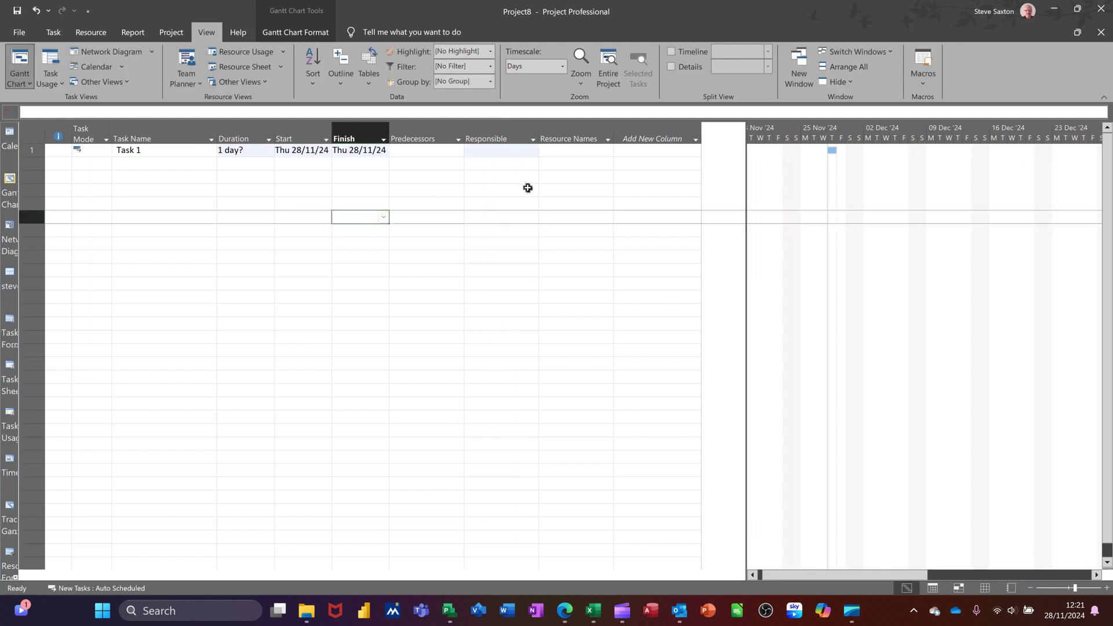
pyautogui.click(512, 152)
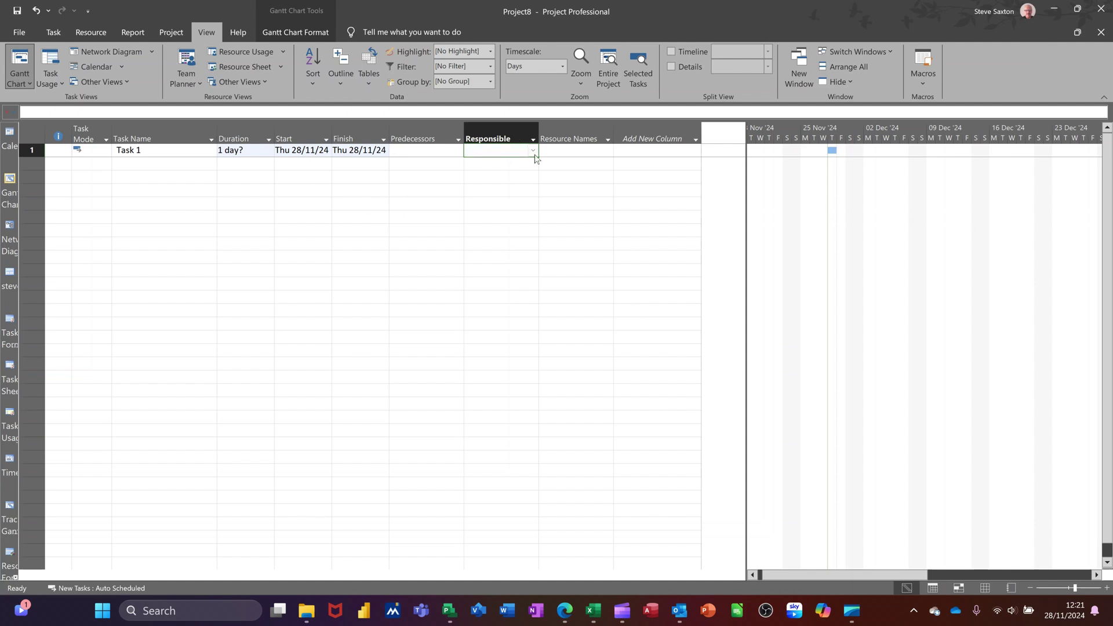
pyautogui.click(533, 152)
pyautogui.click(510, 162)
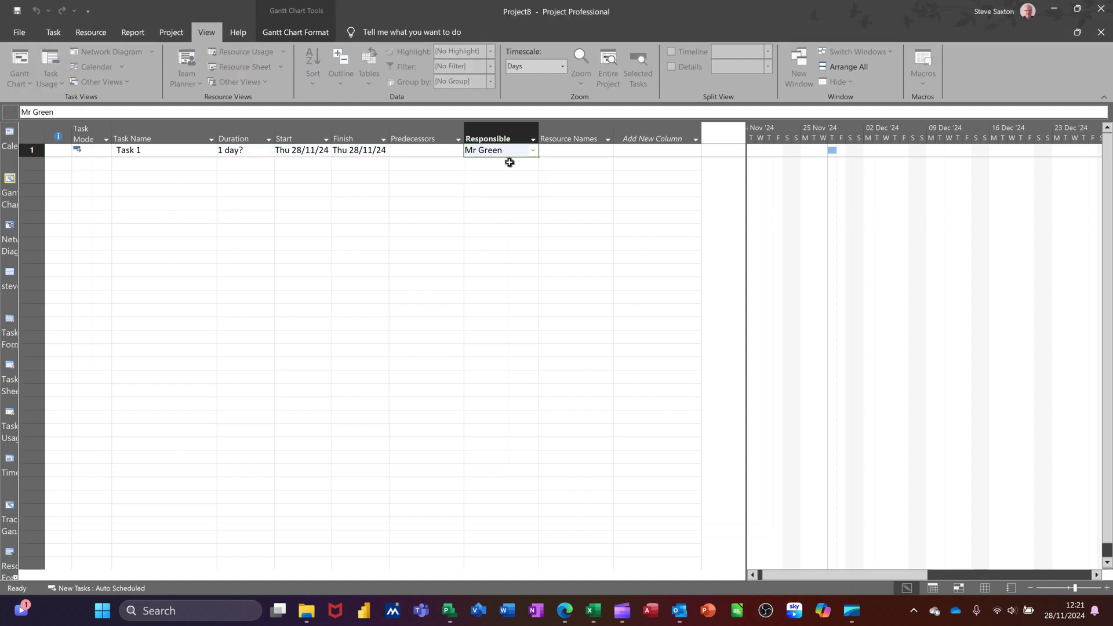
pyautogui.click(508, 167)
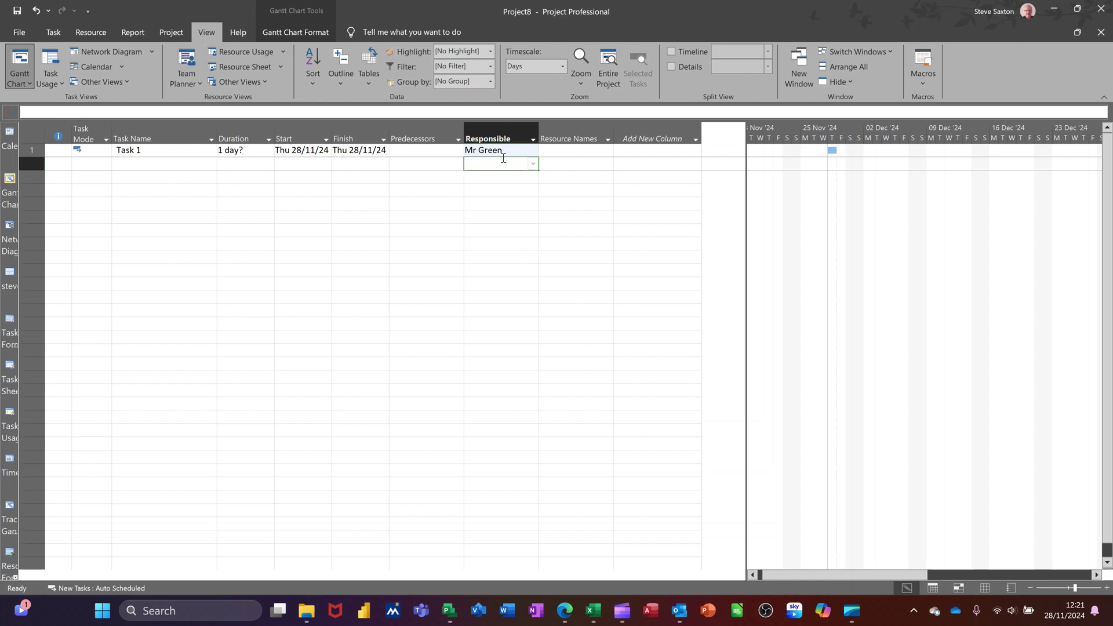